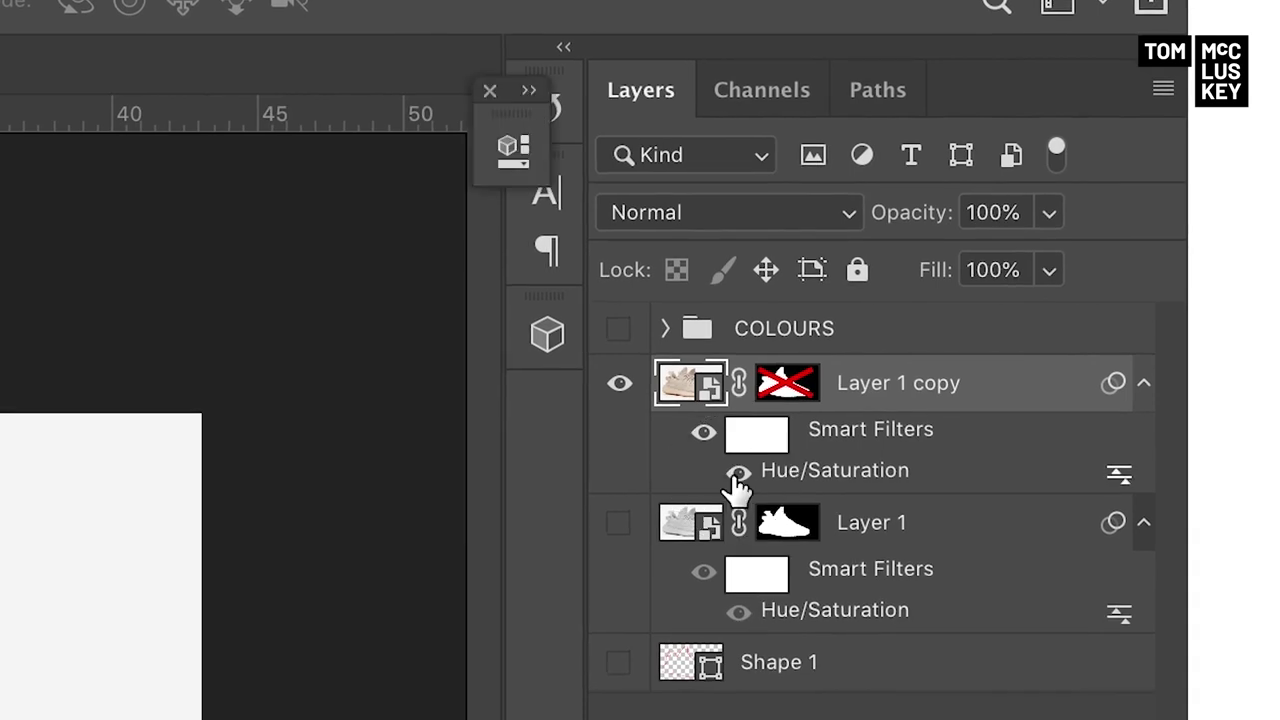
Step: Turn the Layer 1 copy sneaker grey with its Hue/Saturation filter and inspect the knit close up
left_click(737, 474)
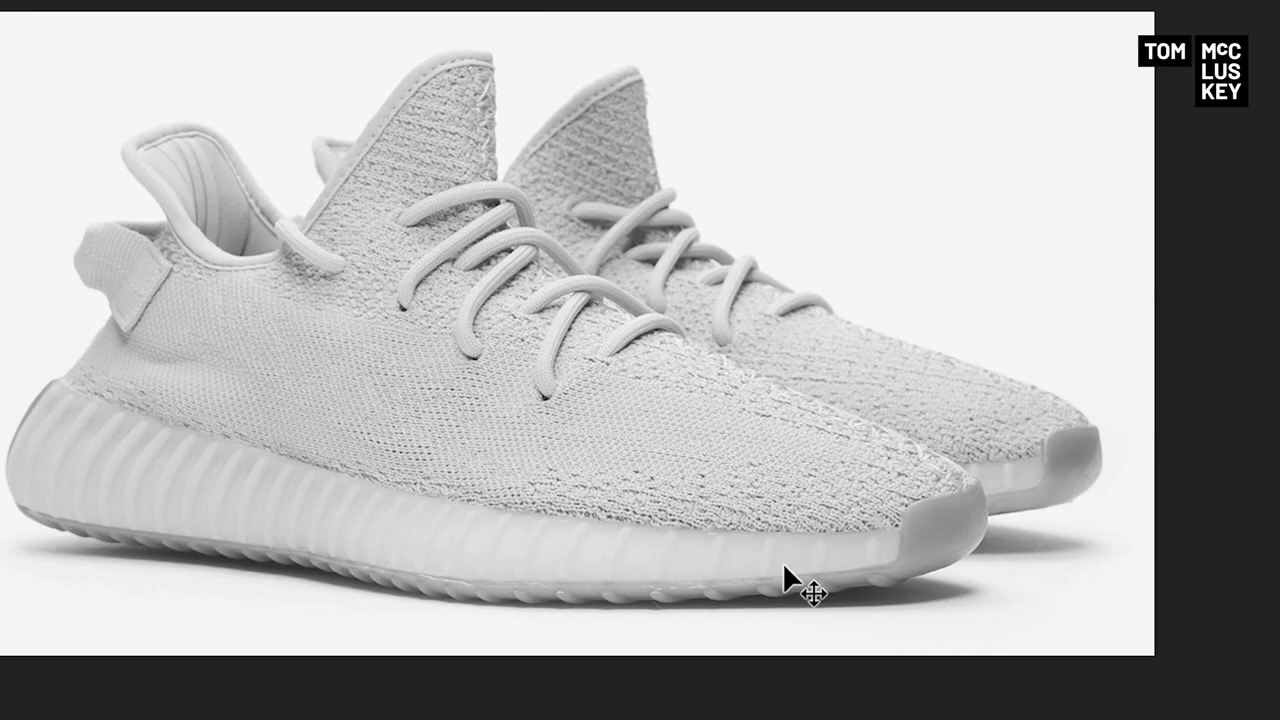
key("ctrl+equal")
key("ctrl+equal")
key("ctrl+equal")
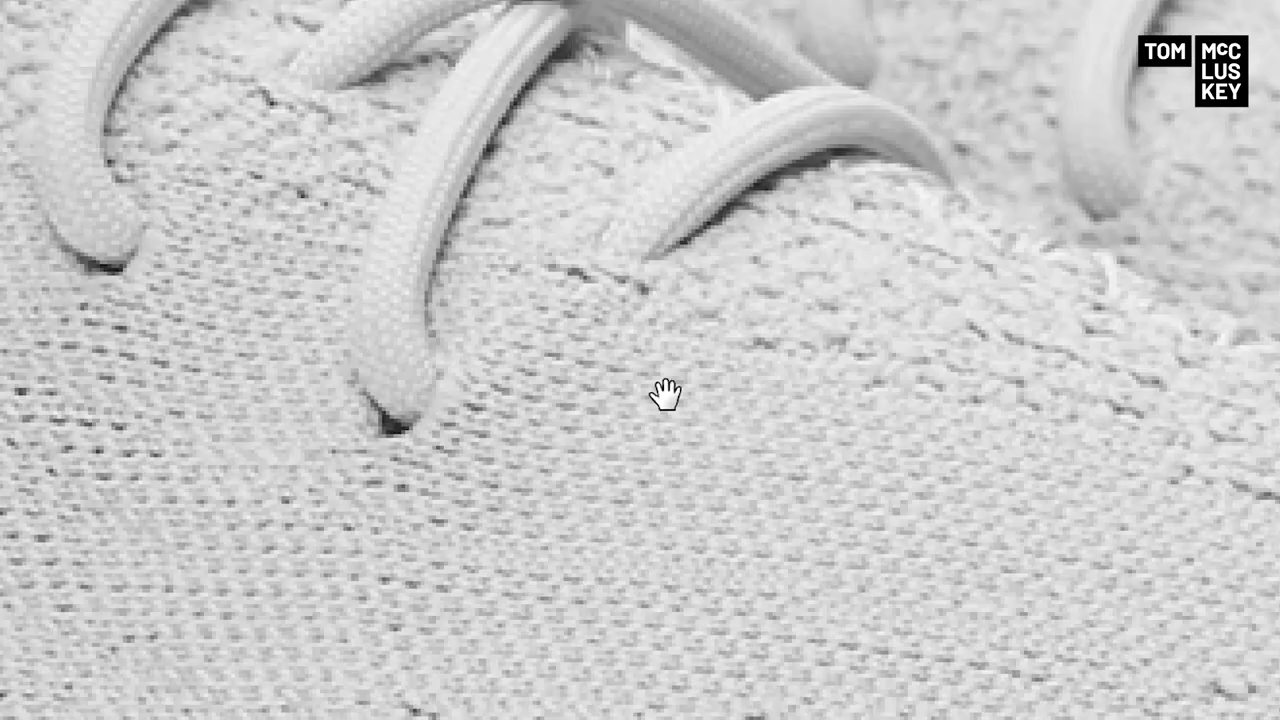
left_click_drag(665, 395, 653, 373)
key("ctrl+minus")
key("ctrl+minus")
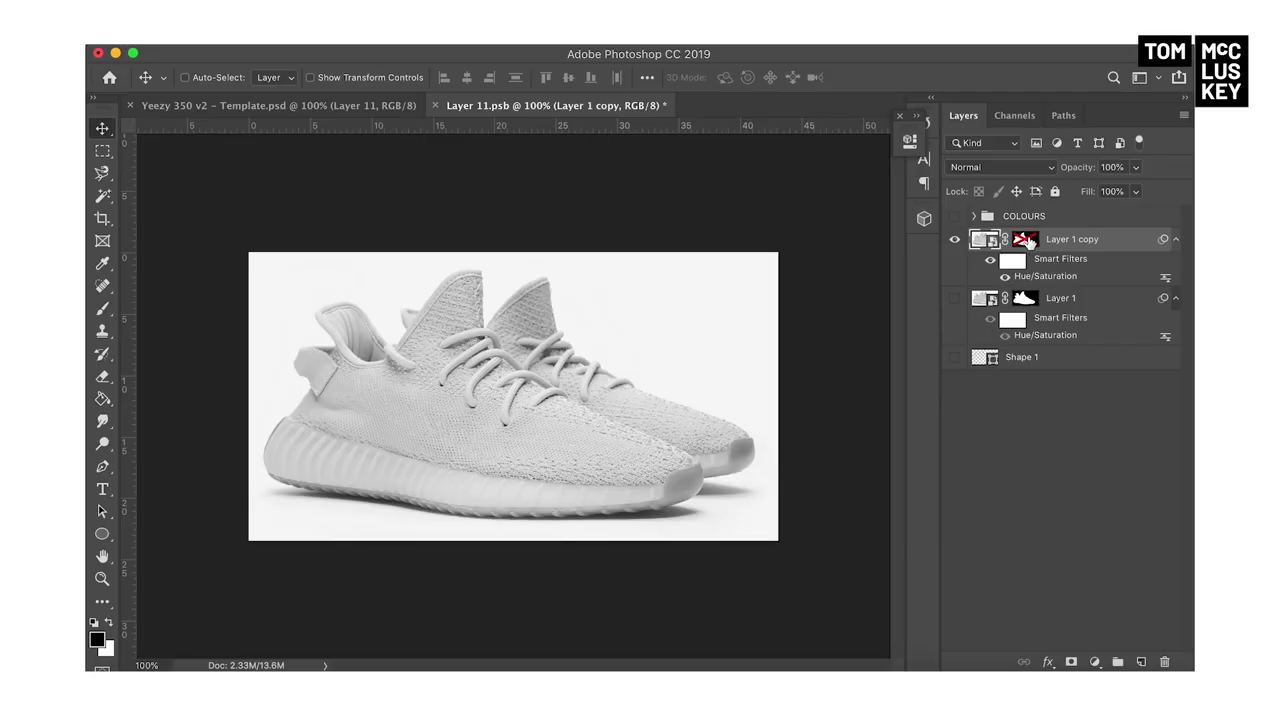
Step: View Layer 1 copy's mask on its own, inspect its edges, then return to the shoe
left_click(1009, 233)
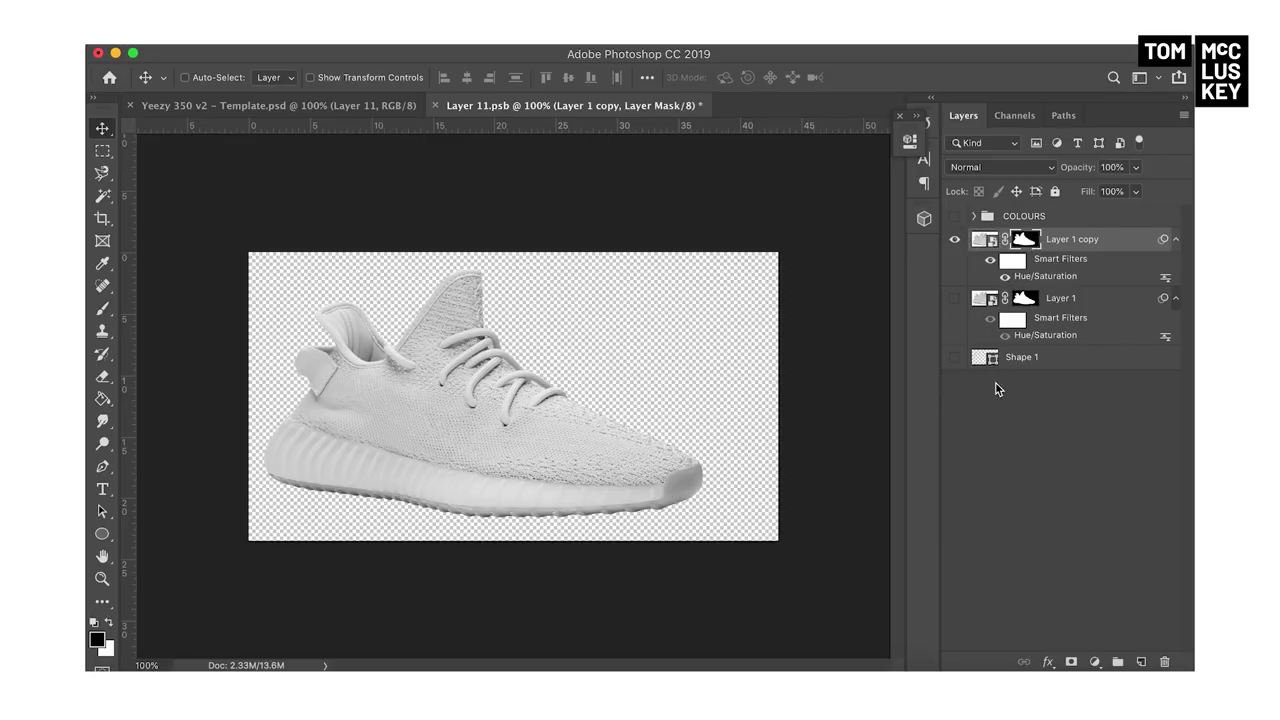
left_click(1025, 240, "alt")
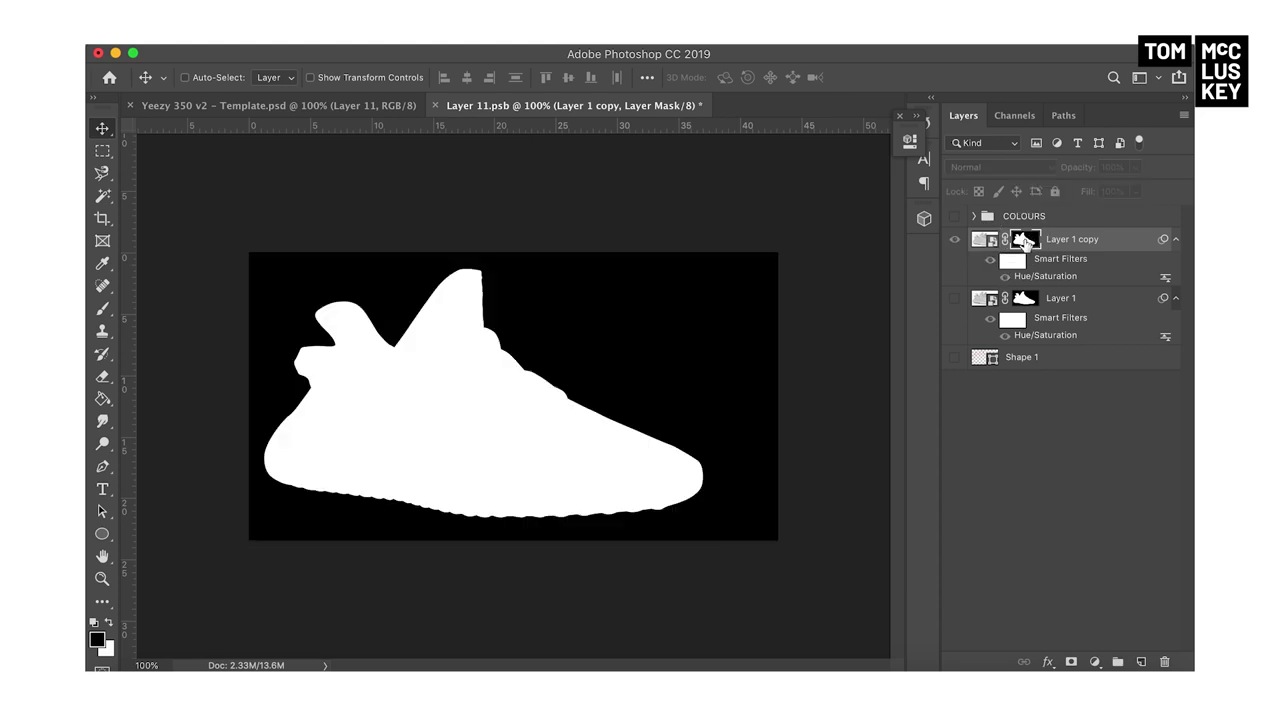
key("super+plus")
key("super+plus")
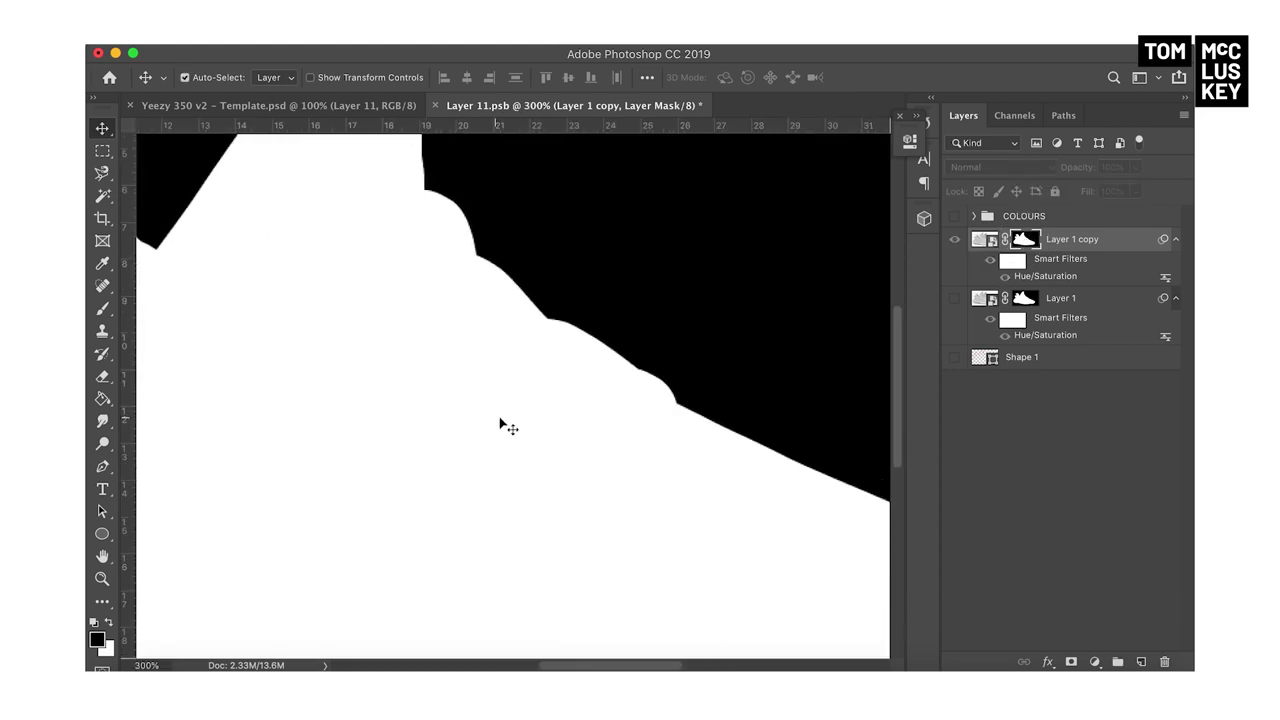
left_click(1010, 551)
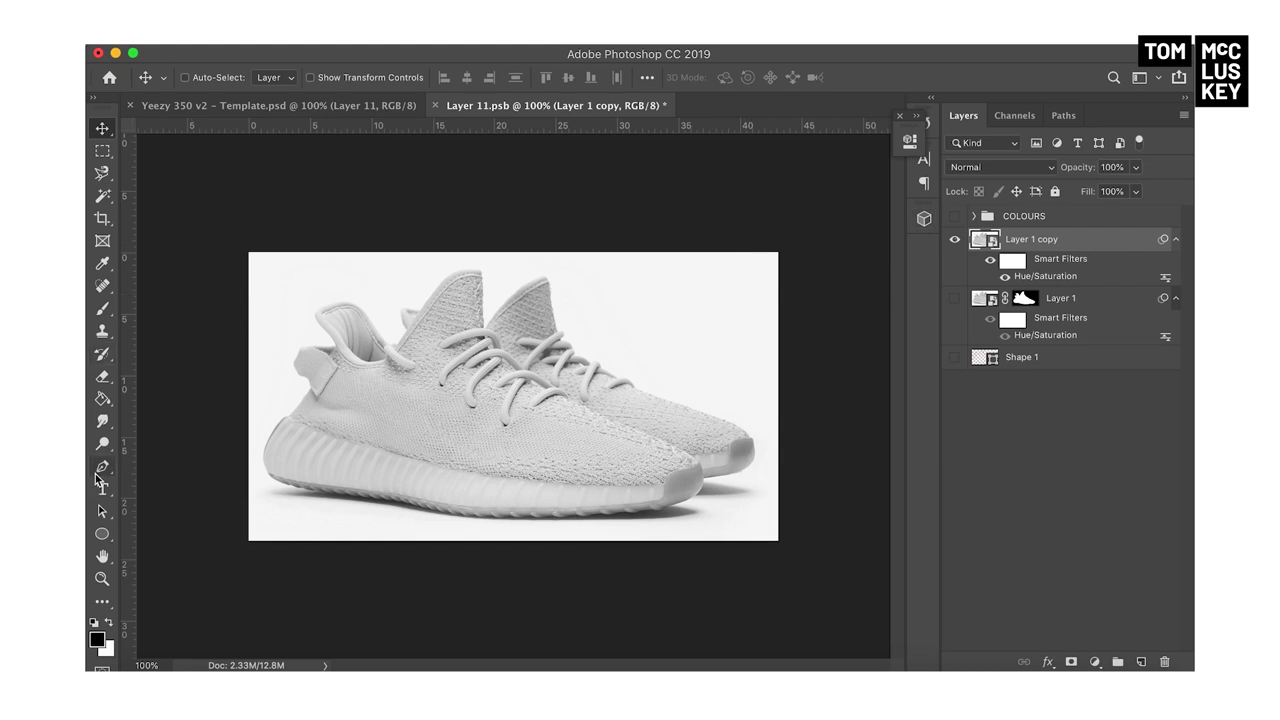
Step: Set the Pen tool to Path mode and zoom in on the laces
left_click(100, 468)
left_click(212, 77)
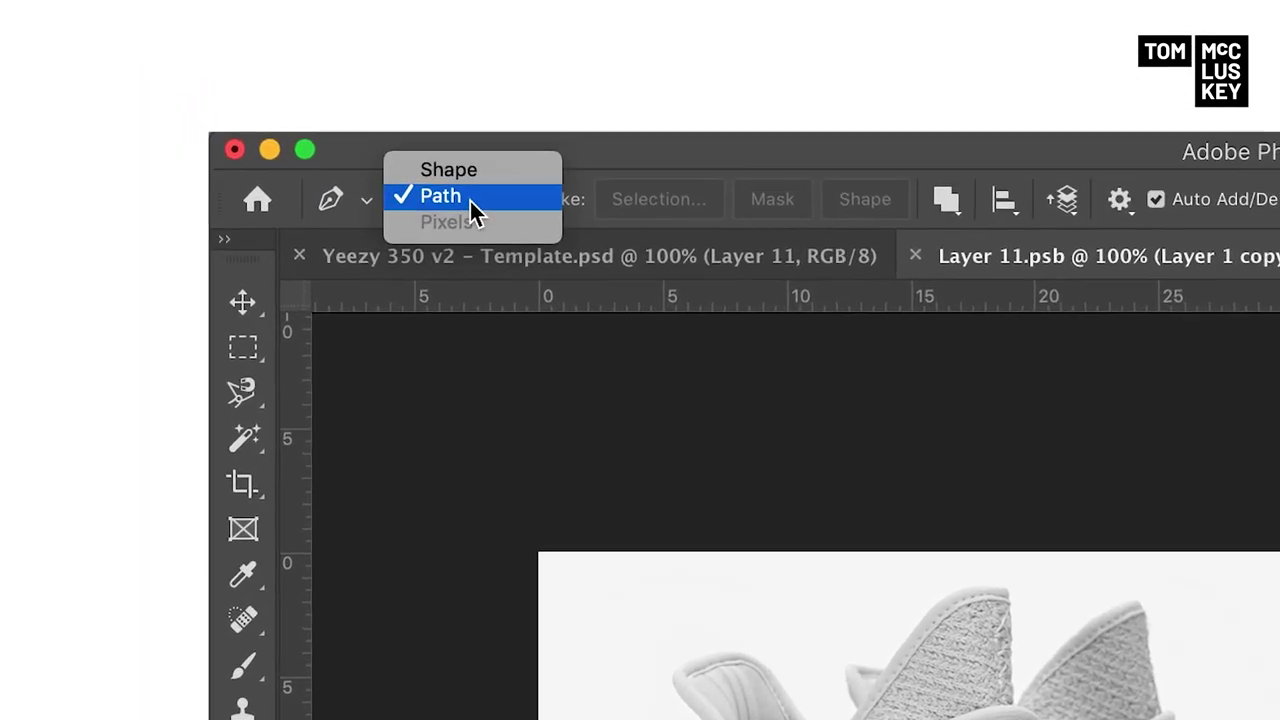
left_click(490, 200)
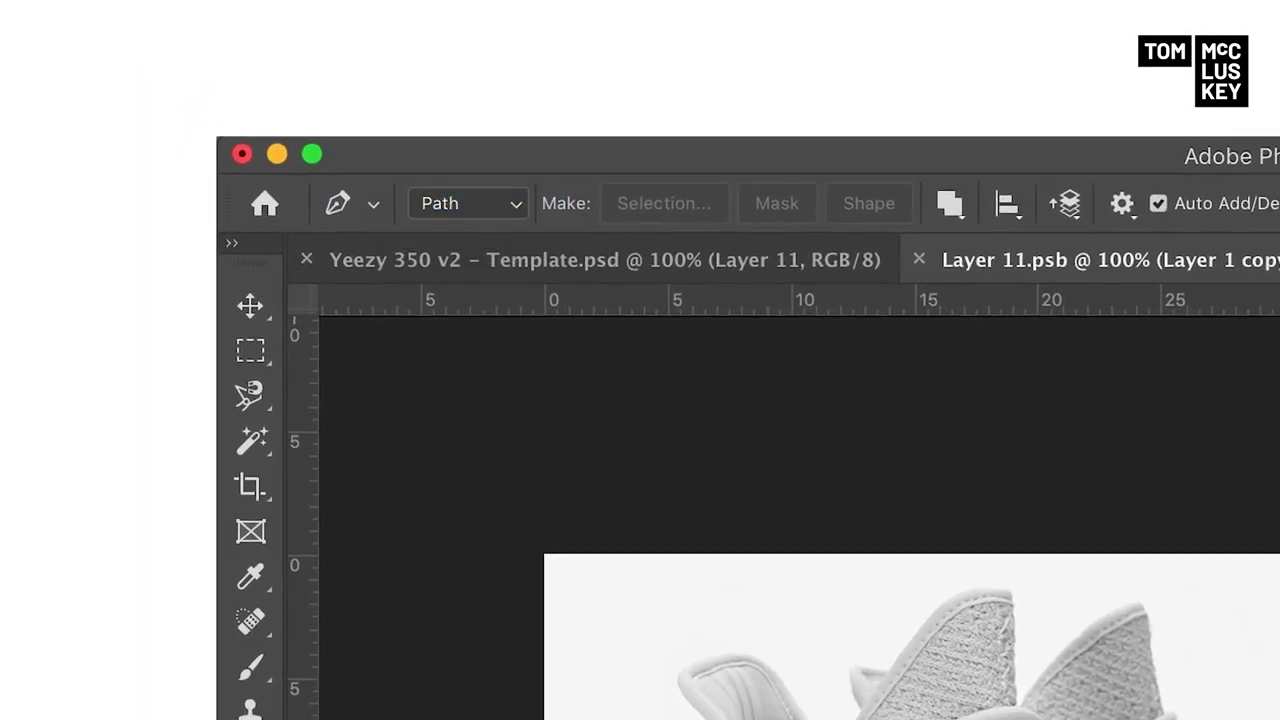
key("super+plus")
key("super+plus")
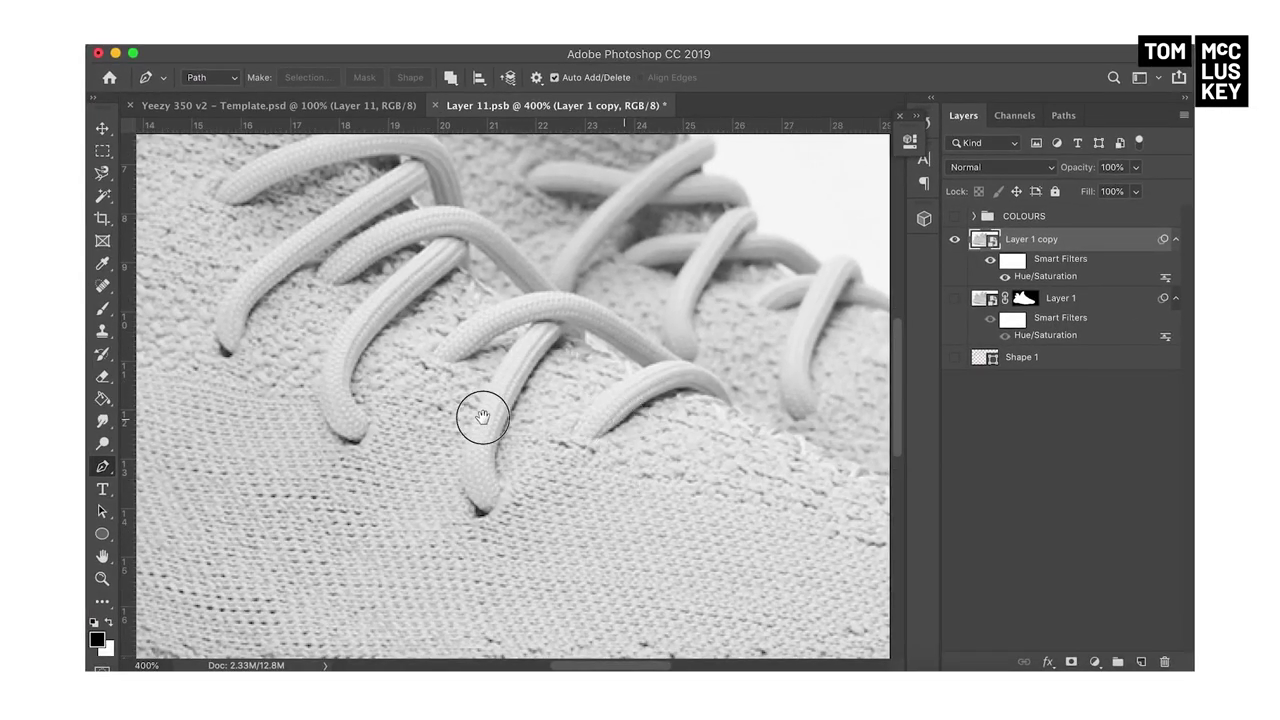
key("super+plus")
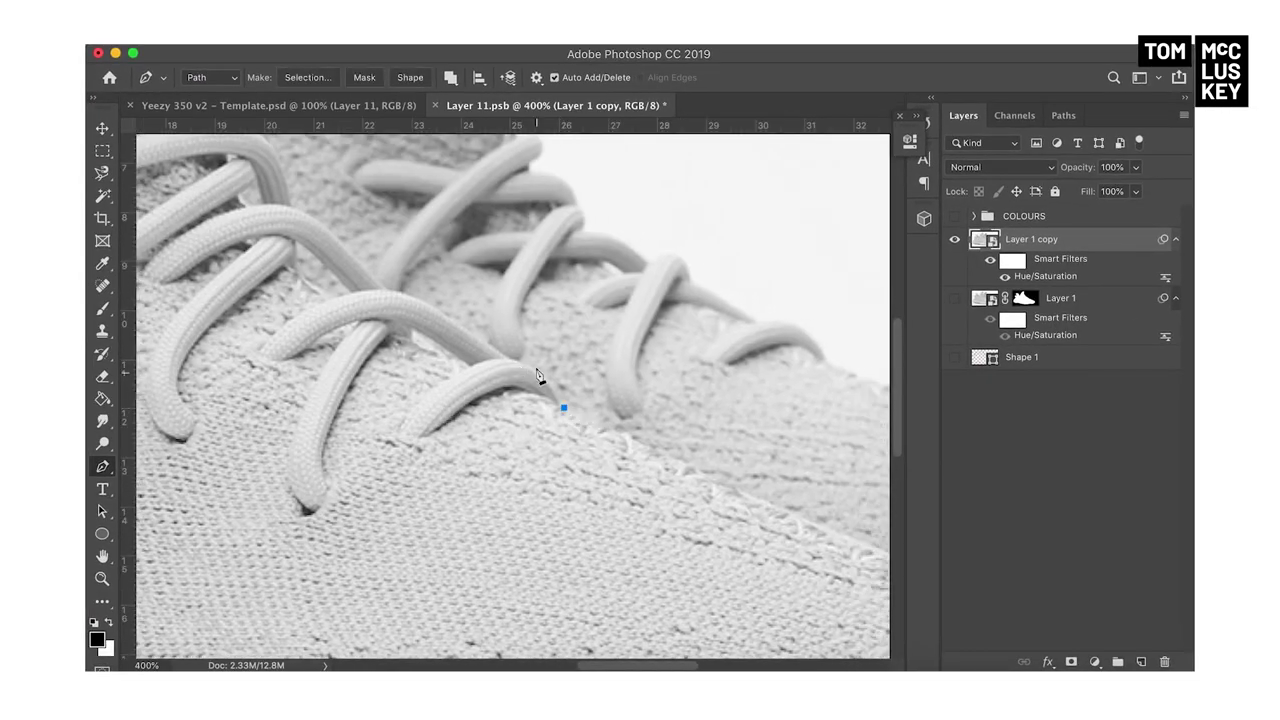
Step: Trace a pen outline from the laces around the heel, sole and toe of the sneaker
left_click_drag(443, 314, 430, 307)
left_click(443, 314, "alt")
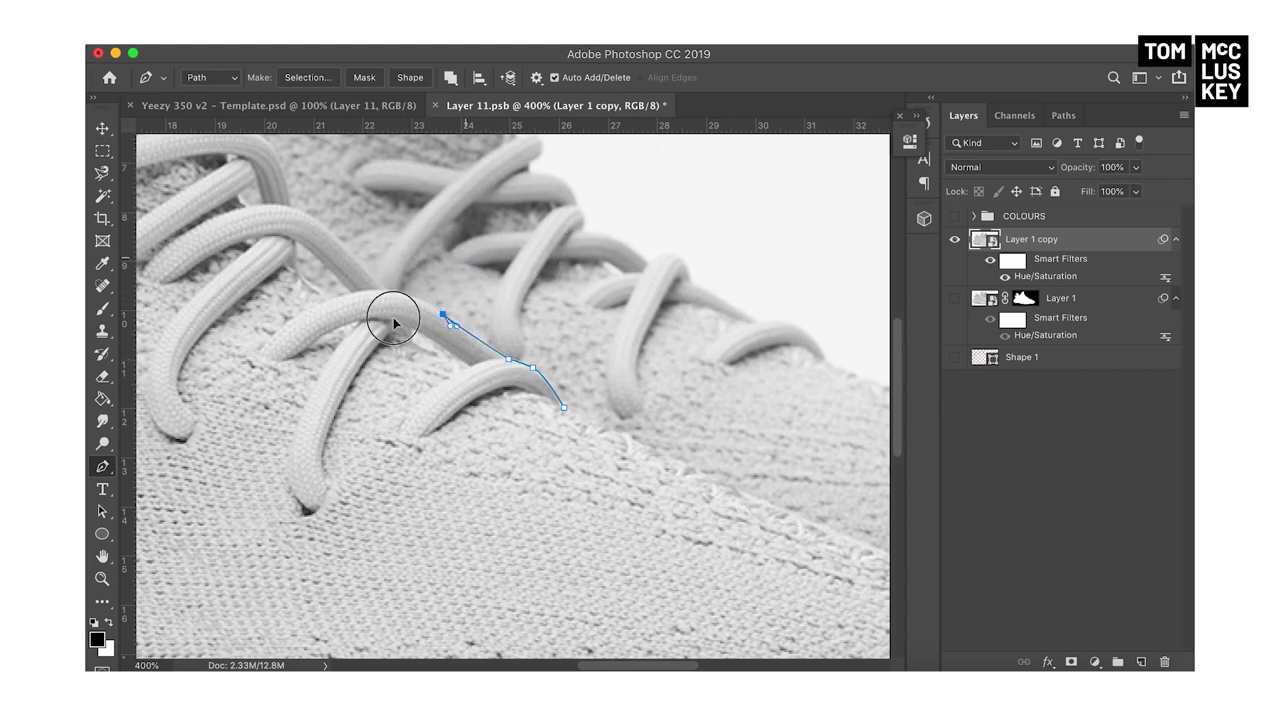
key("super+1")
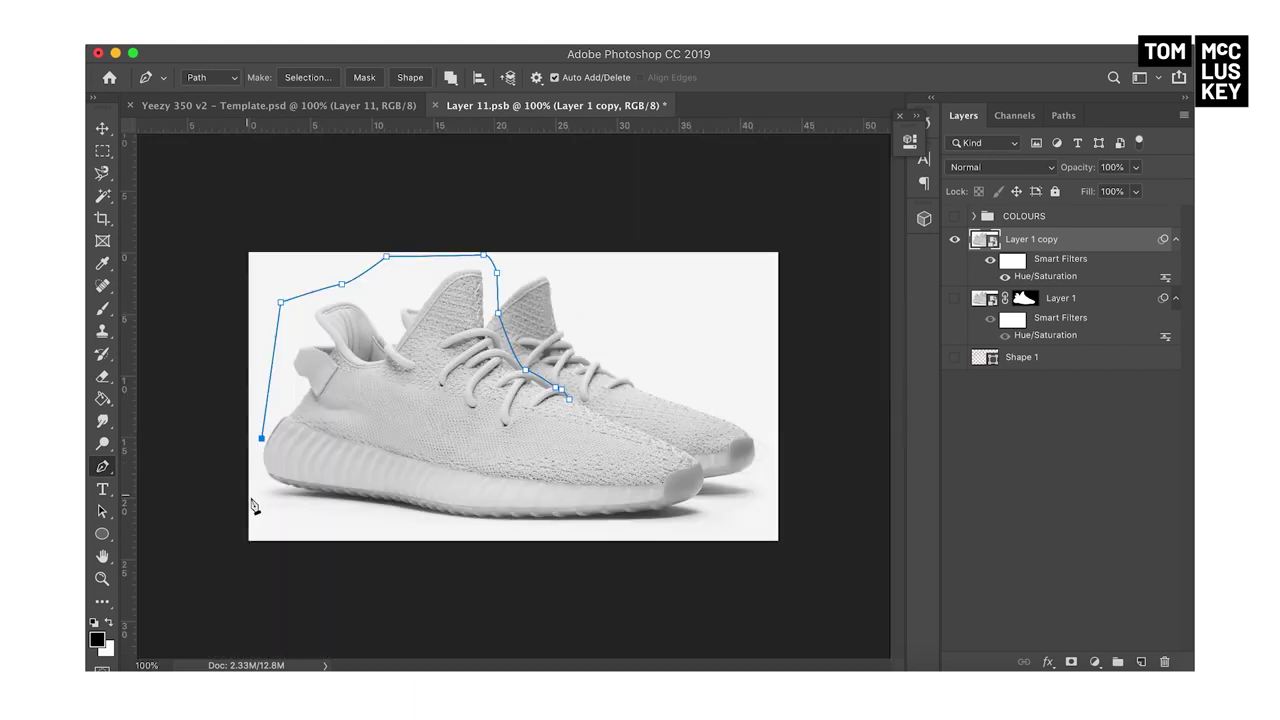
left_click(401, 530)
left_click(598, 535)
left_click(721, 523)
left_click(743, 490)
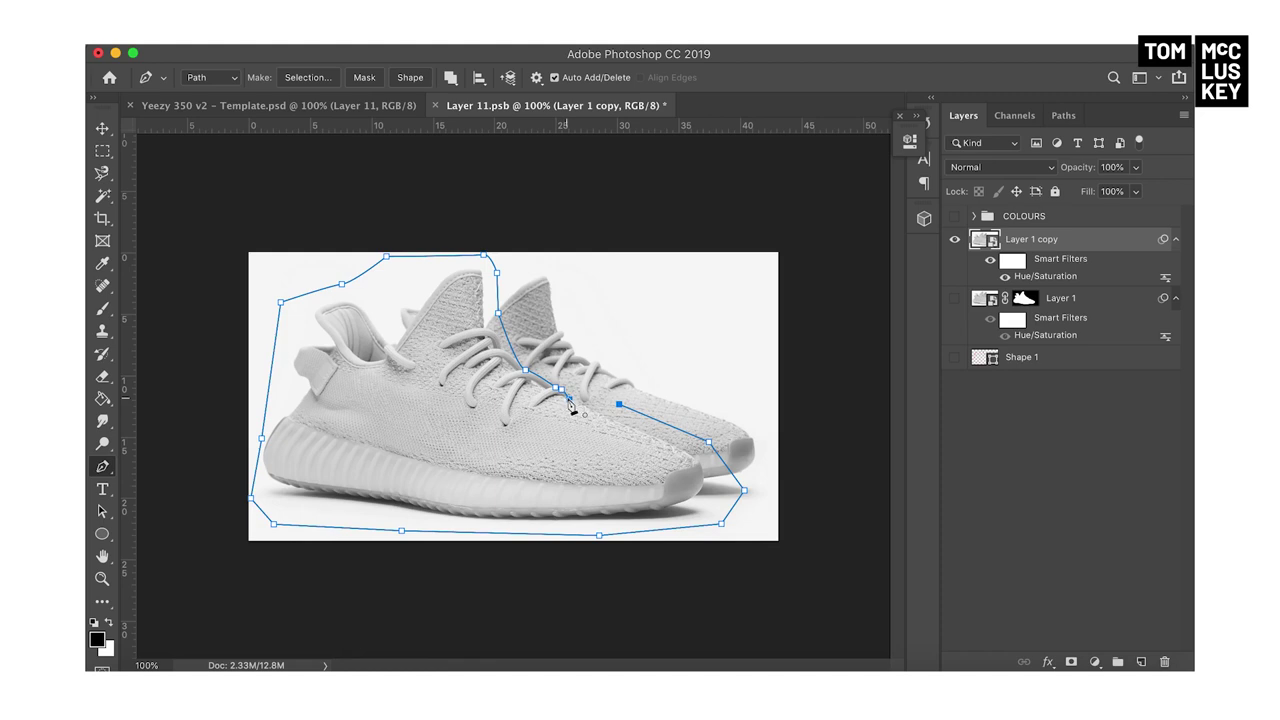
Step: Turn the path into an unfeathered selection, mask Layer 1 copy with it, and hide the layer
right_click(447, 425)
left_click(497, 482)
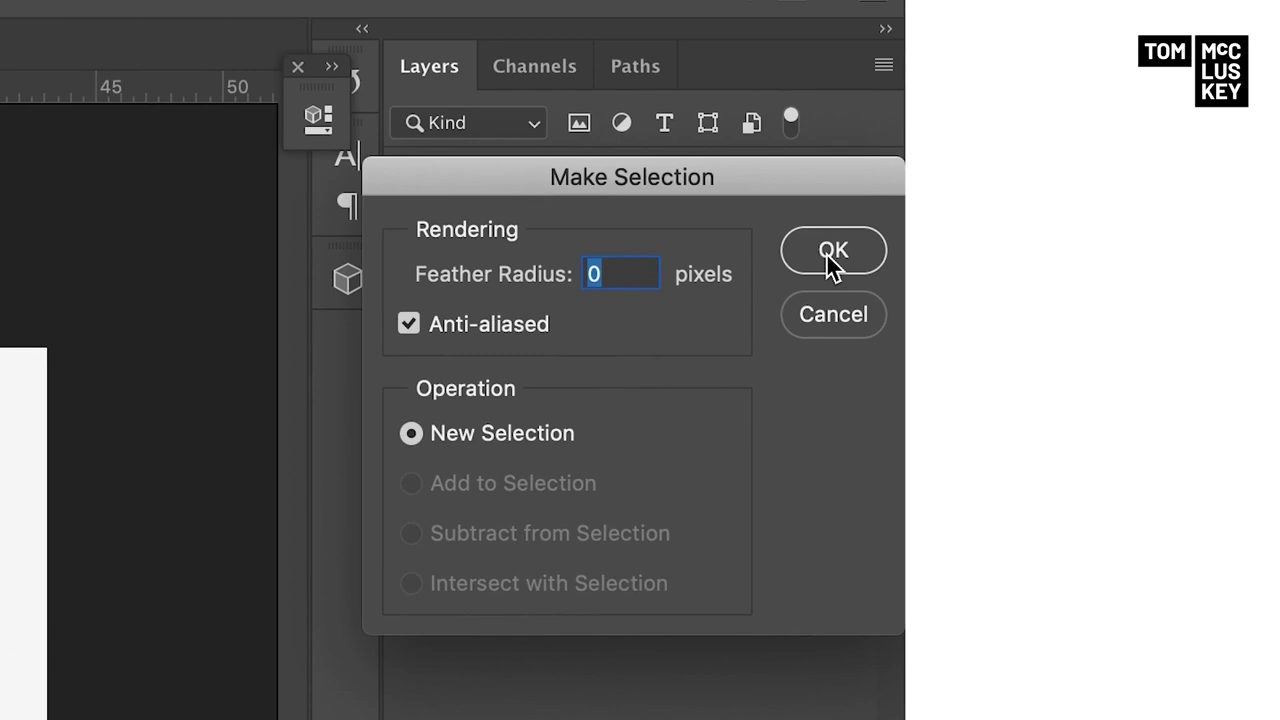
left_click(829, 256)
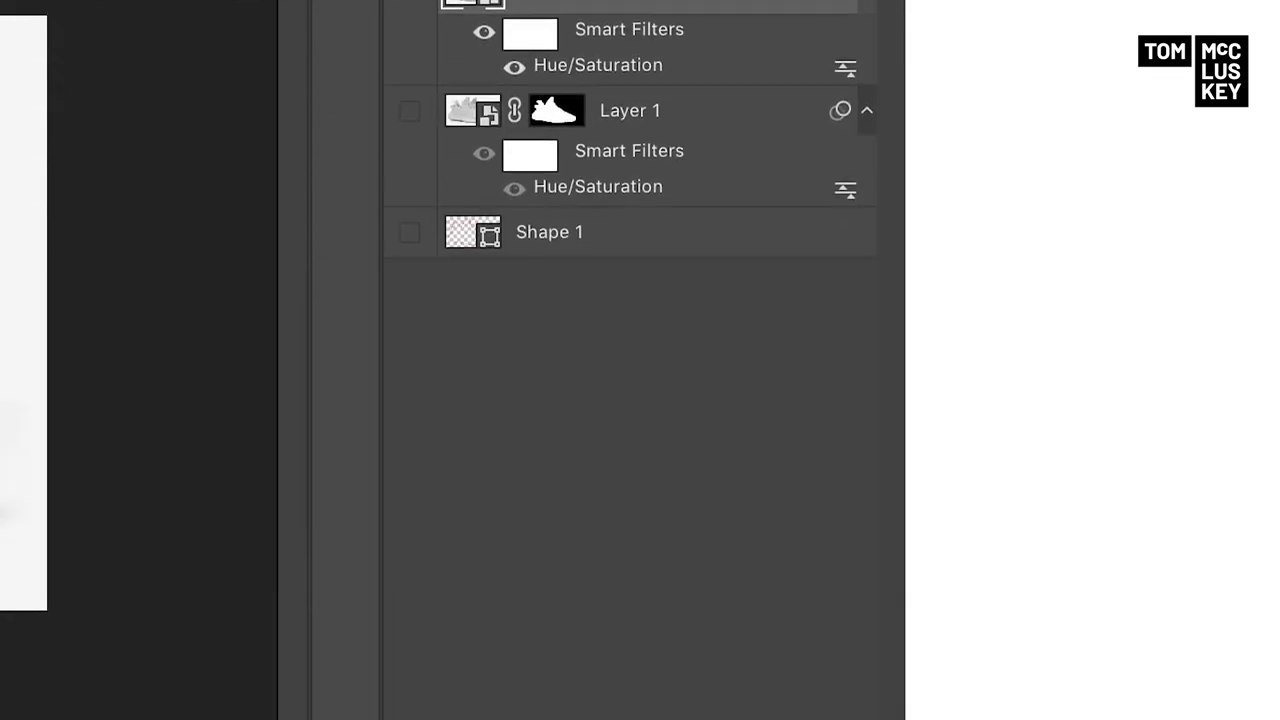
left_click(649, 460)
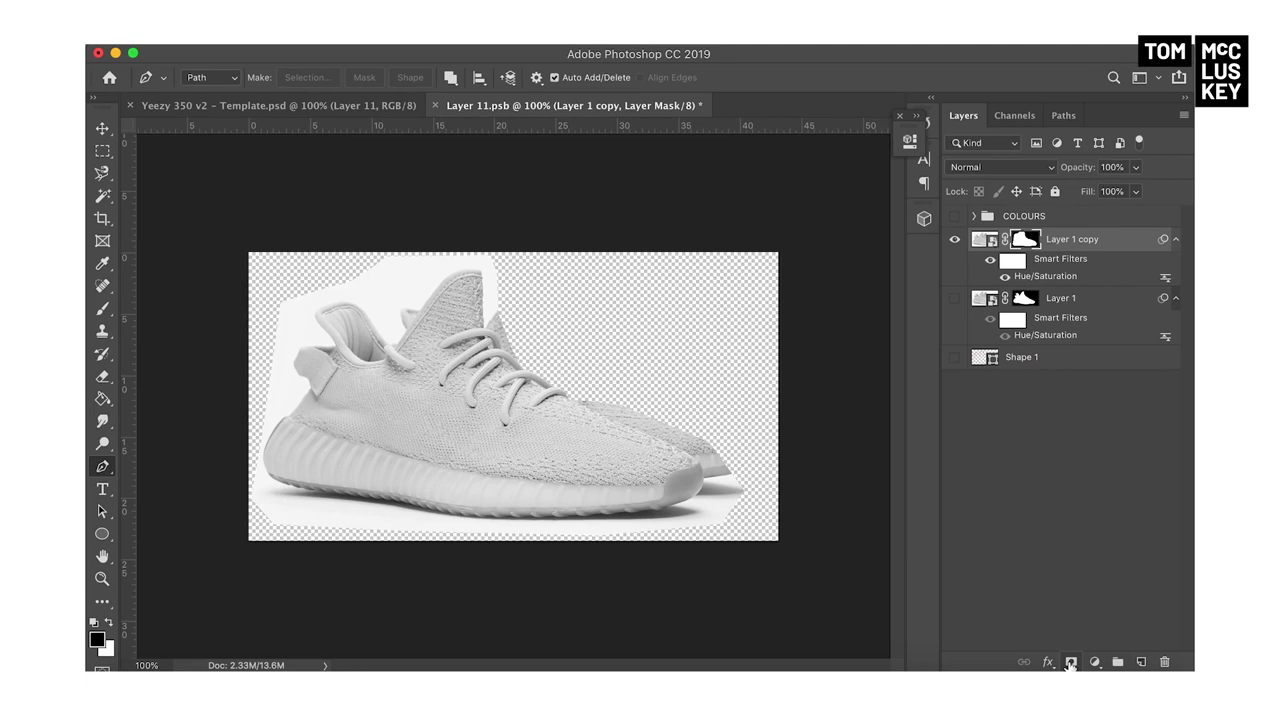
left_click(955, 241)
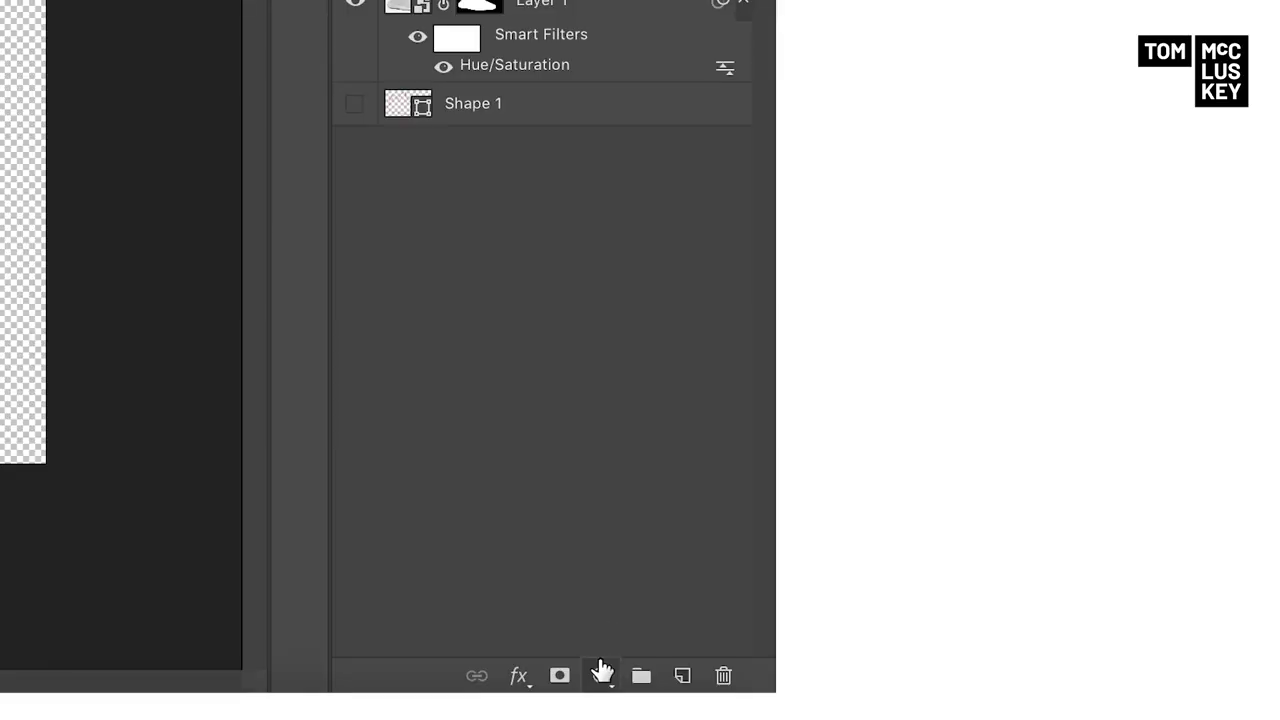
Step: Add a bright red Solid Color fill layer
left_click(600, 675)
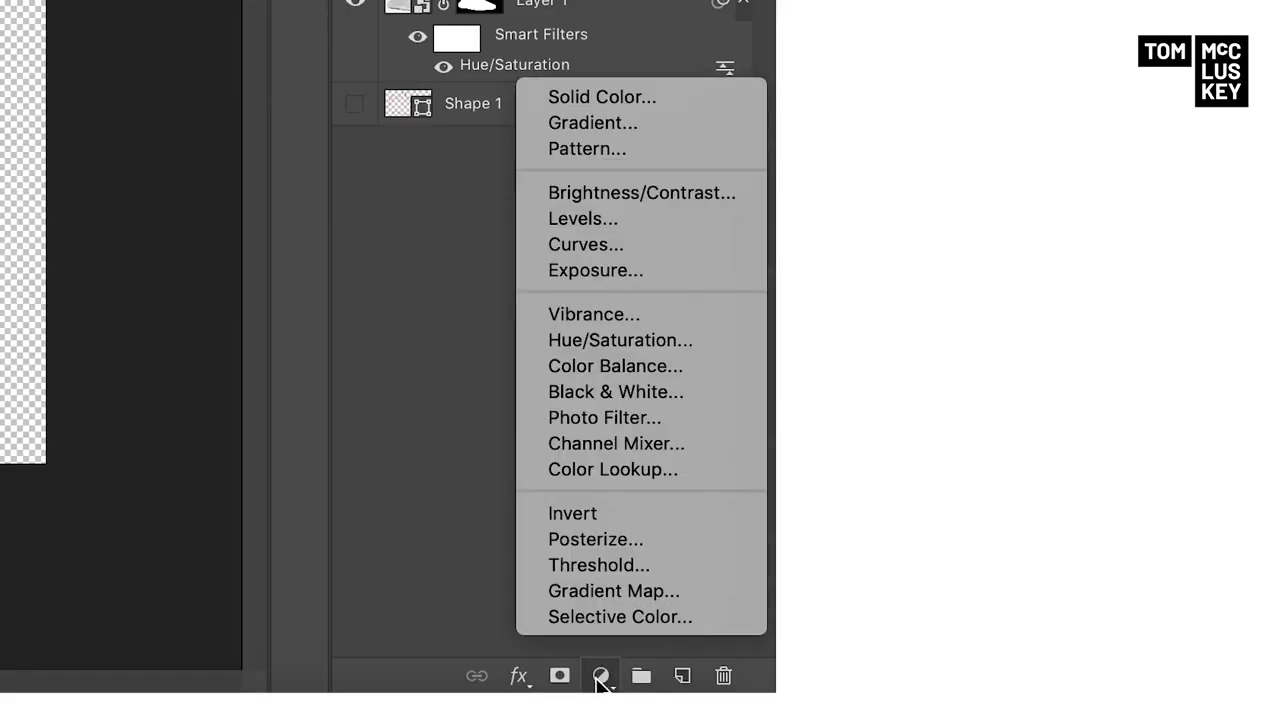
left_click(600, 97)
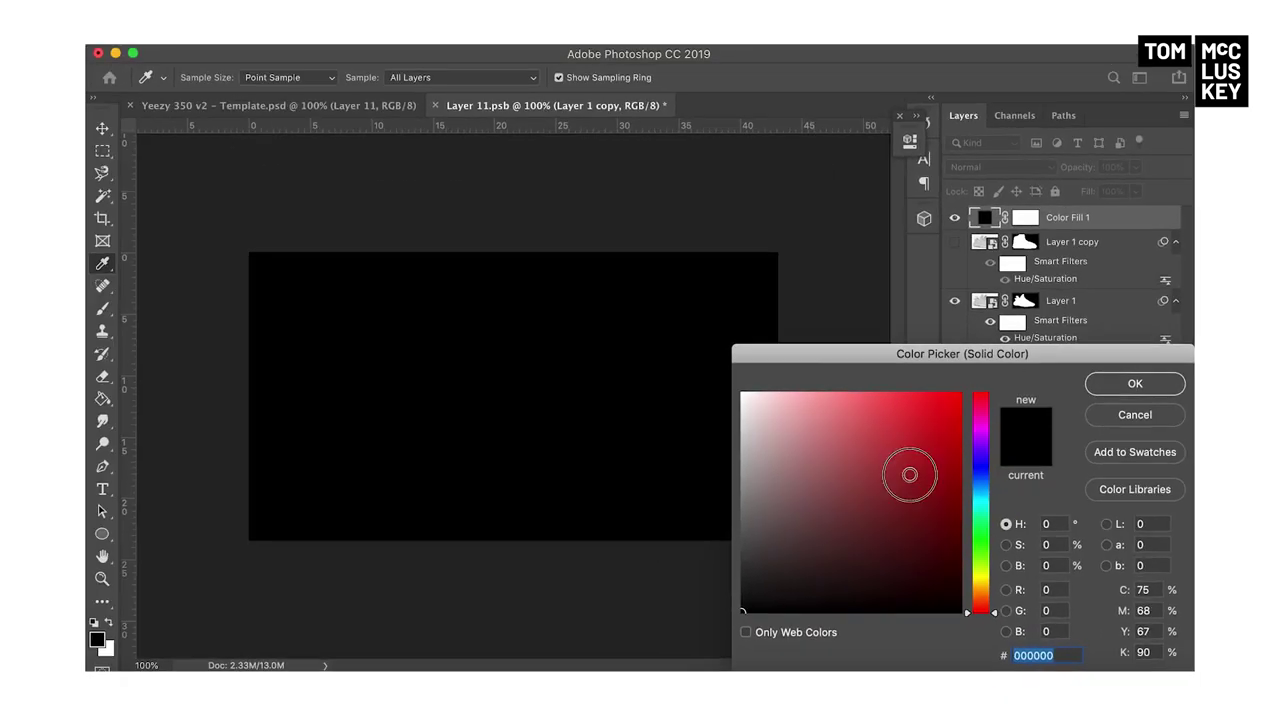
left_click_drag(910, 475, 960, 422)
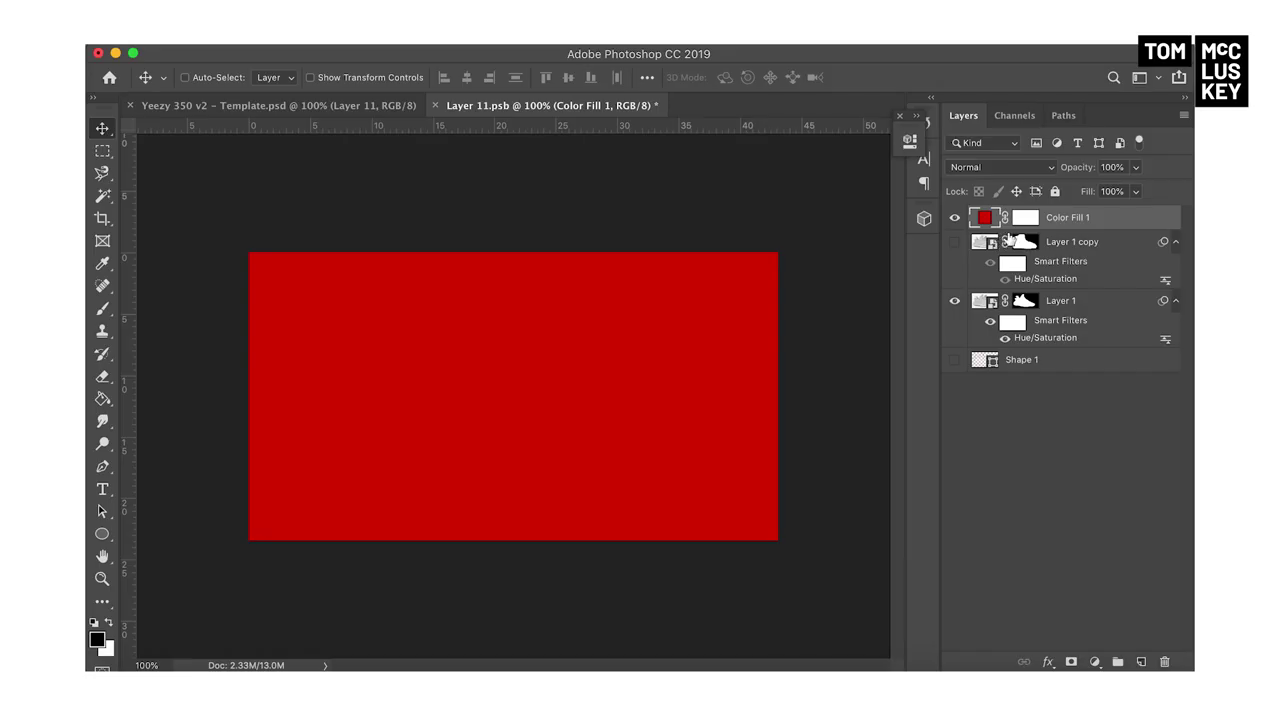
Step: Fill the red layer's mask black, then set its blend mode to Linear Burn
left_click(1022, 222)
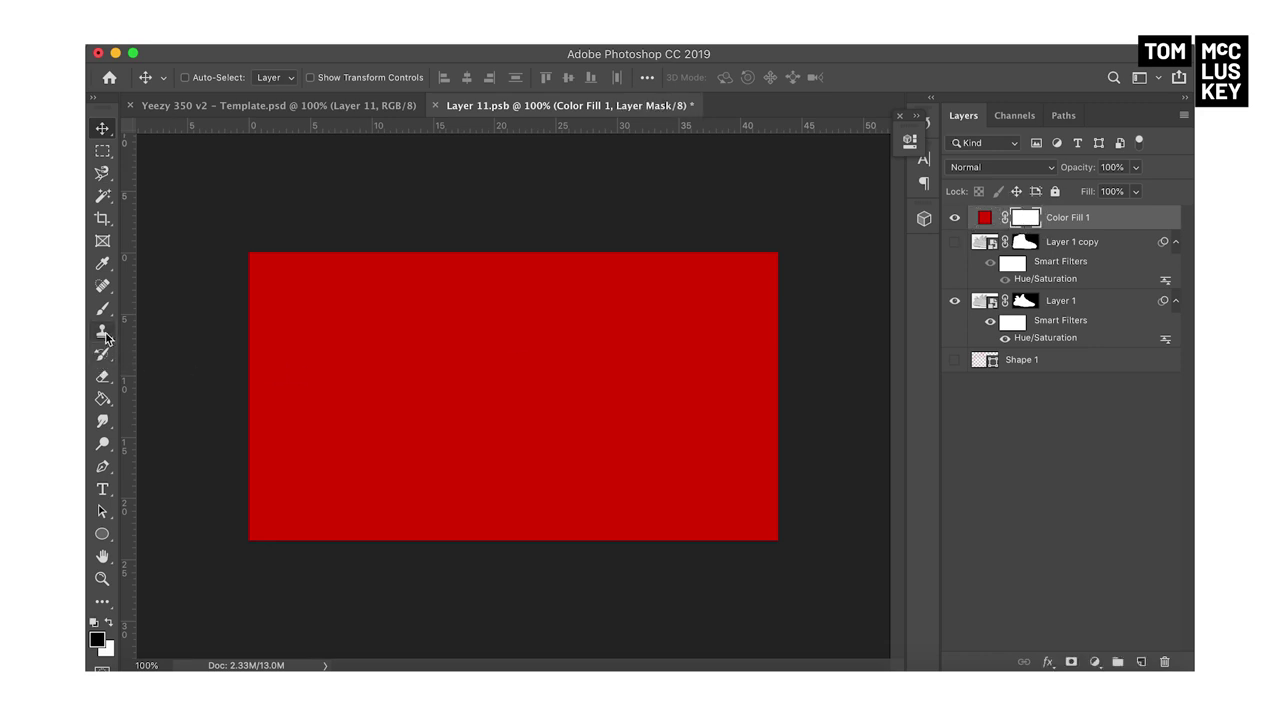
left_click(103, 402)
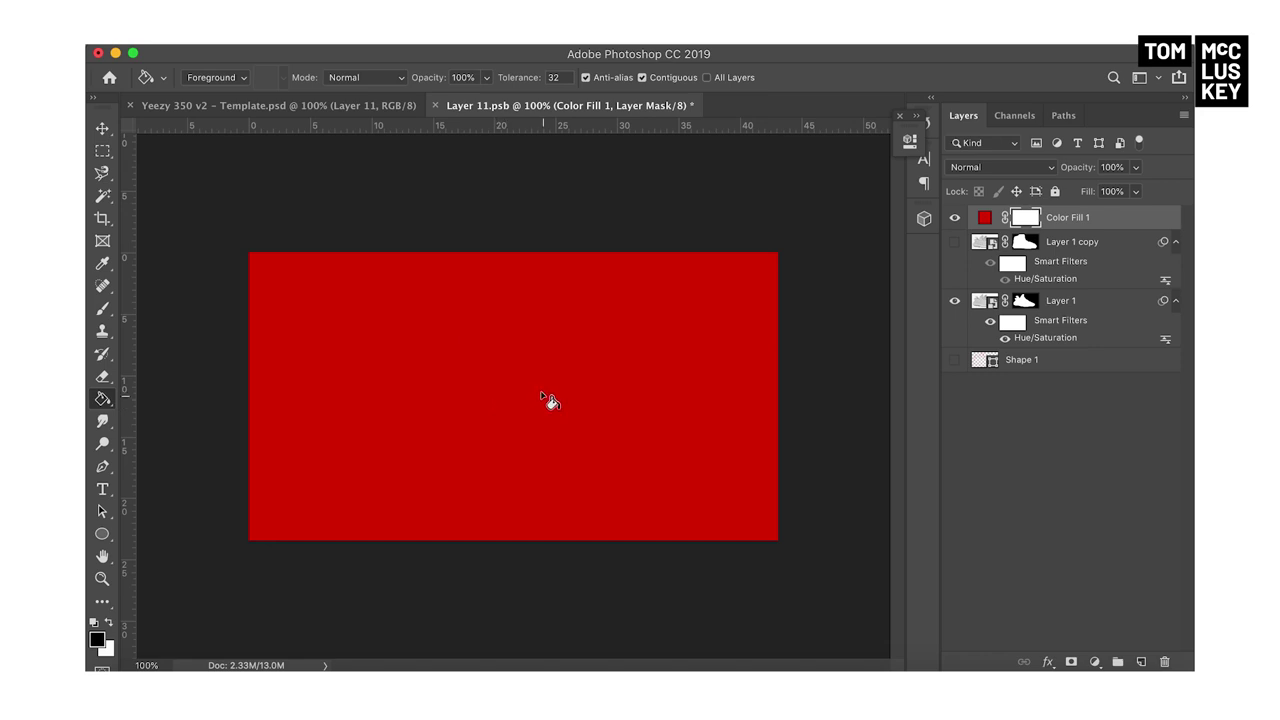
left_click(542, 398)
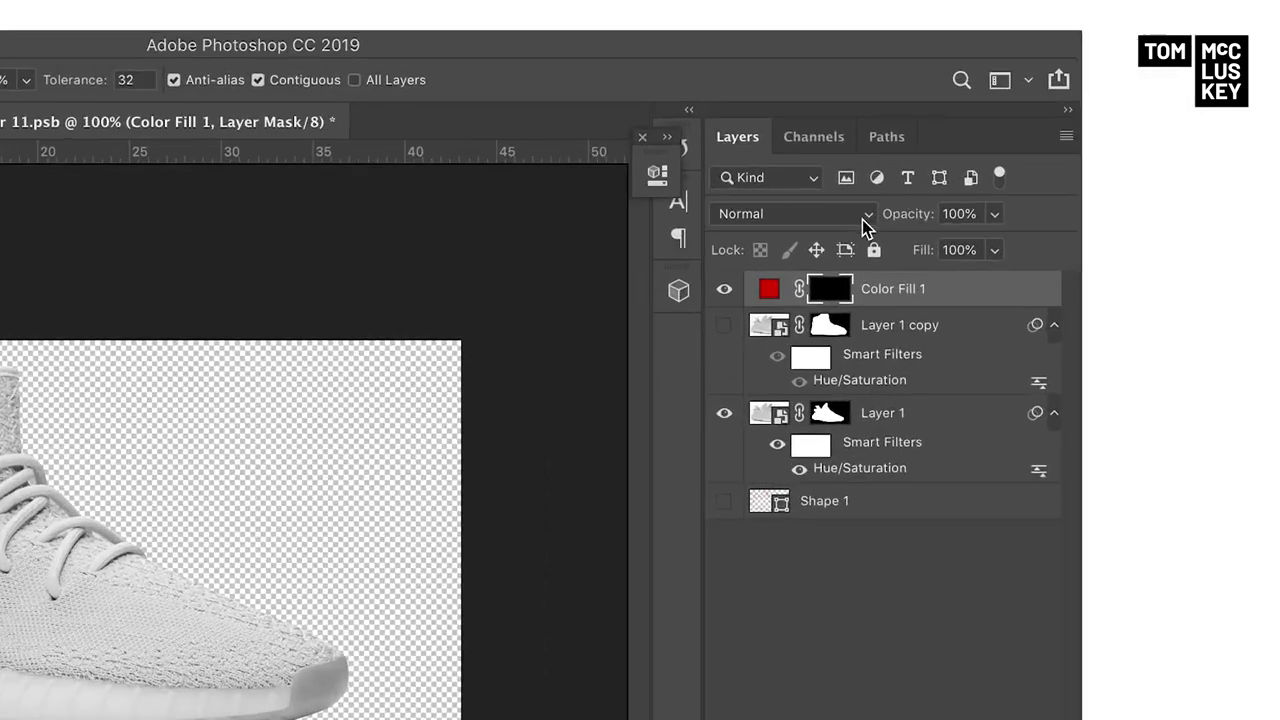
left_click(1045, 168)
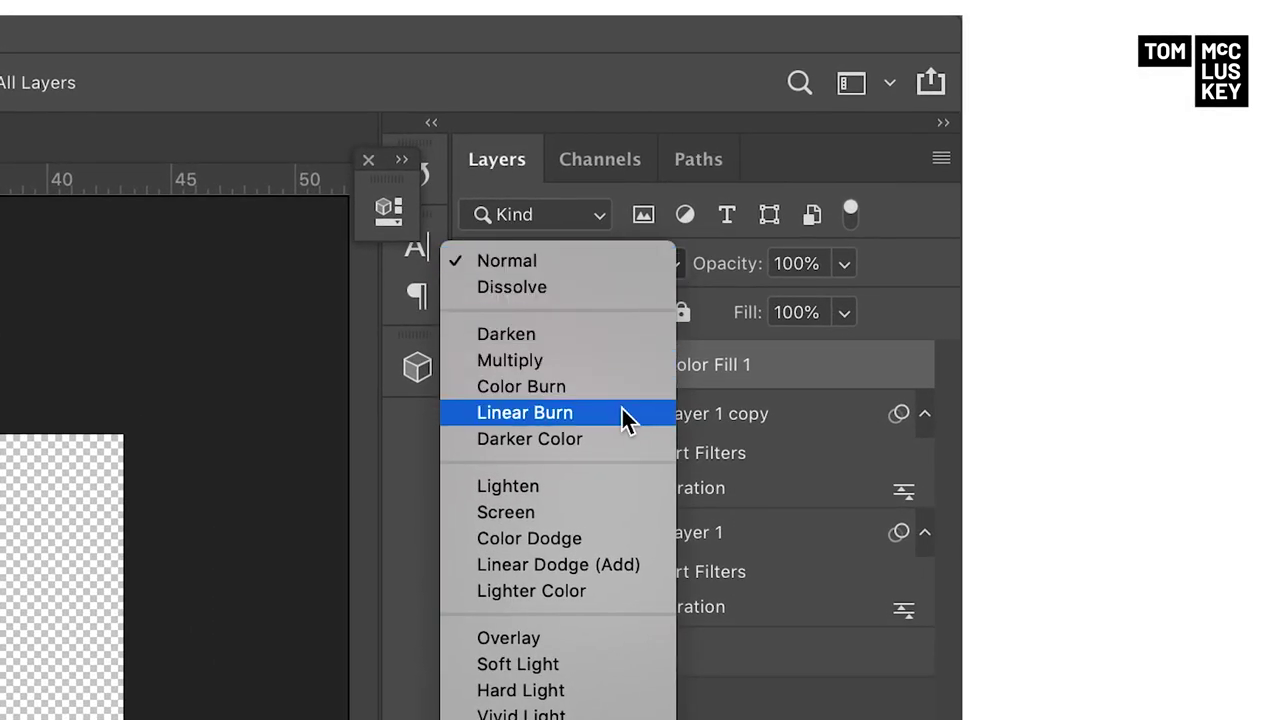
left_click(620, 420)
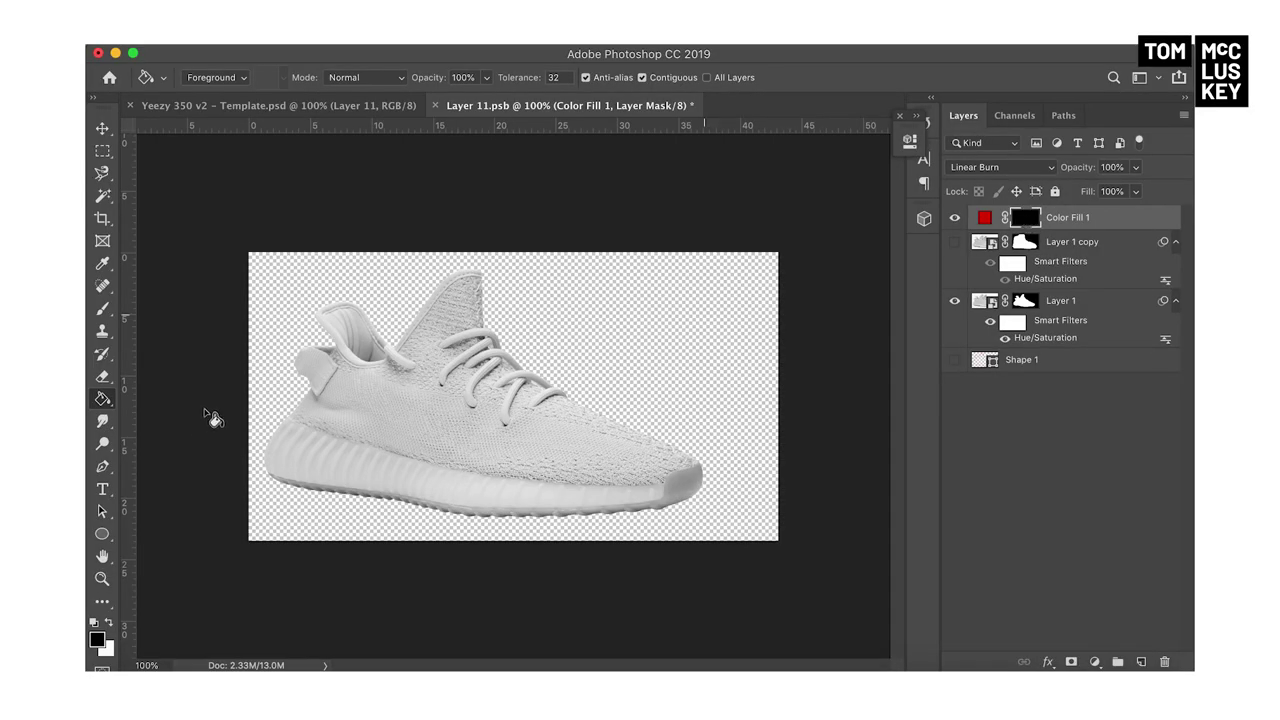
left_click(103, 312)
left_click(200, 77)
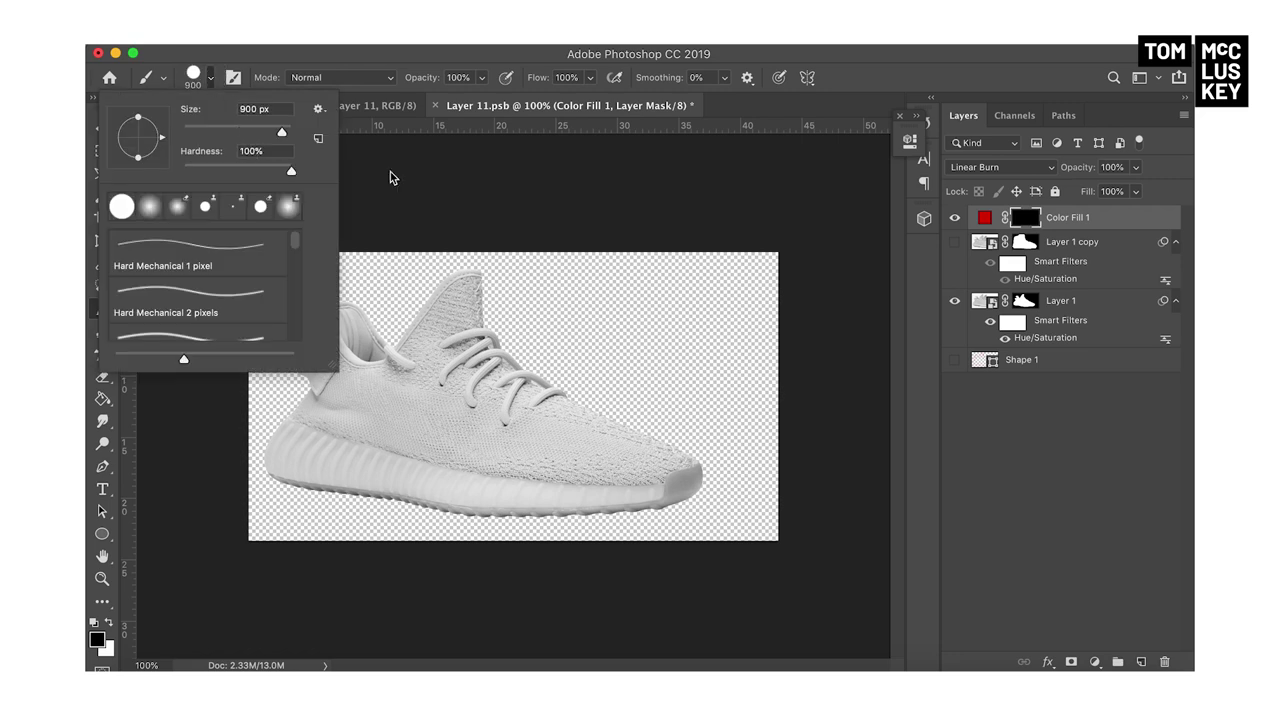
key("Escape")
key("bracketleft")
key("bracketleft")
key("bracketleft")
key("bracketleft")
key("bracketleft")
key("bracketleft")
key("bracketleft")
key("bracketleft")
key("bracketleft")
key("bracketleft")
key("bracketleft")
key("bracketleft")
key("bracketleft")
key("bracketleft")
key("bracketleft")
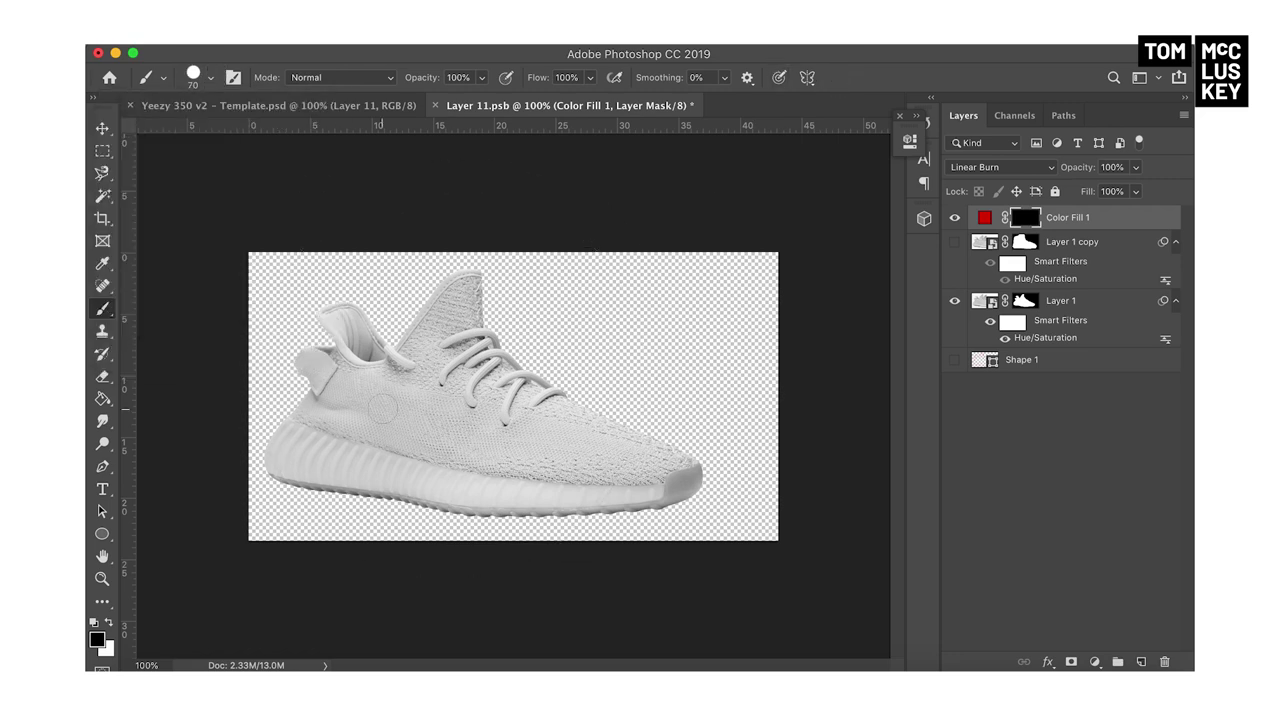
mouse_move(384, 410)
left_mouse_down()
mouse_move(393, 430)
mouse_move(503, 478)
mouse_move(350, 453)
mouse_move(423, 492)
mouse_move(715, 492)
left_mouse_up()
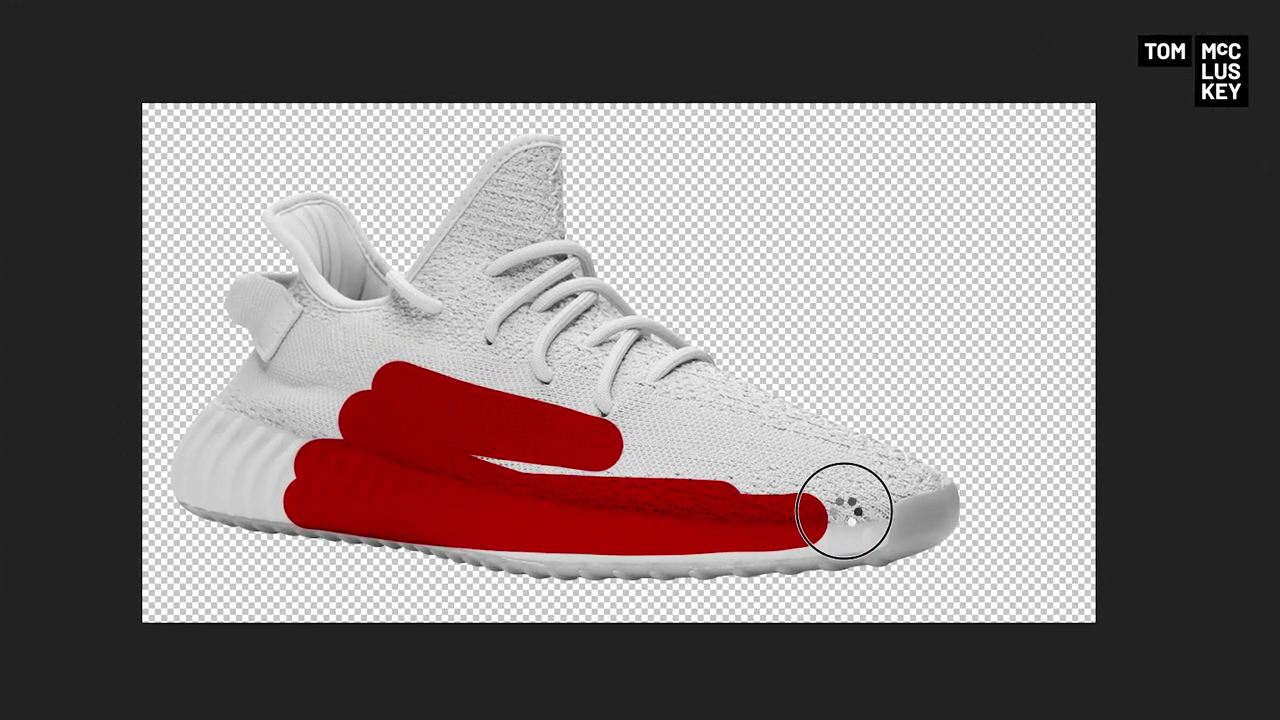
mouse_move(843, 512)
left_mouse_down()
mouse_move(491, 432)
mouse_move(661, 445)
mouse_move(480, 301)
mouse_move(647, 378)
mouse_move(550, 284)
mouse_move(602, 360)
mouse_move(555, 267)
left_mouse_up()
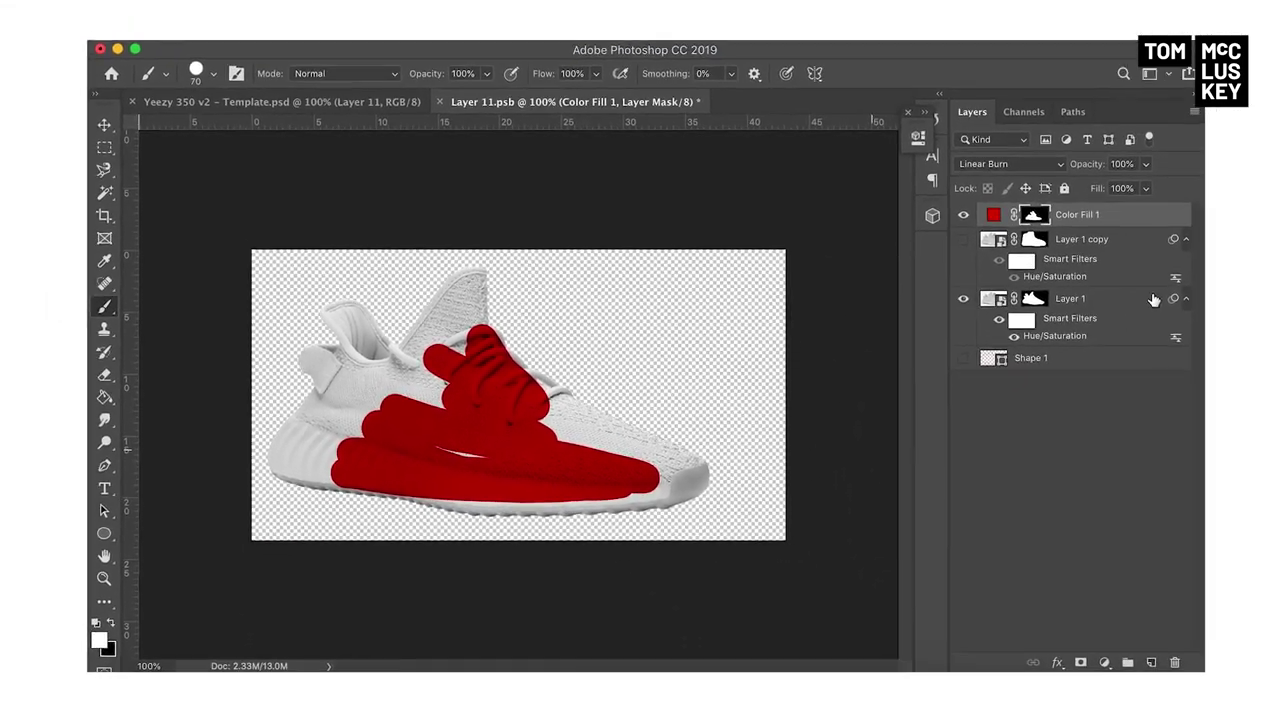
key("x")
mouse_move(400, 470)
left_mouse_down()
mouse_move(513, 502)
mouse_move(774, 479)
left_mouse_up()
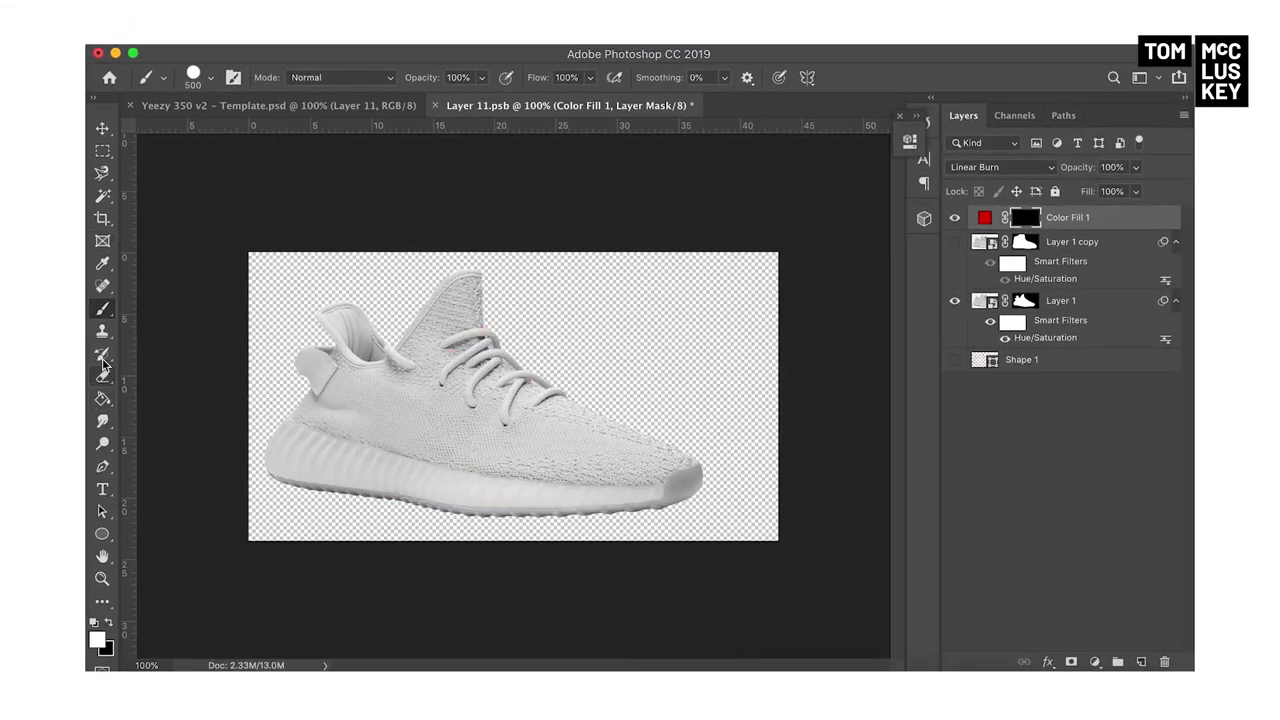
Step: At 400% zoom, place curved pen anchors from the toe tip along the sole's top edge
left_click(104, 466)
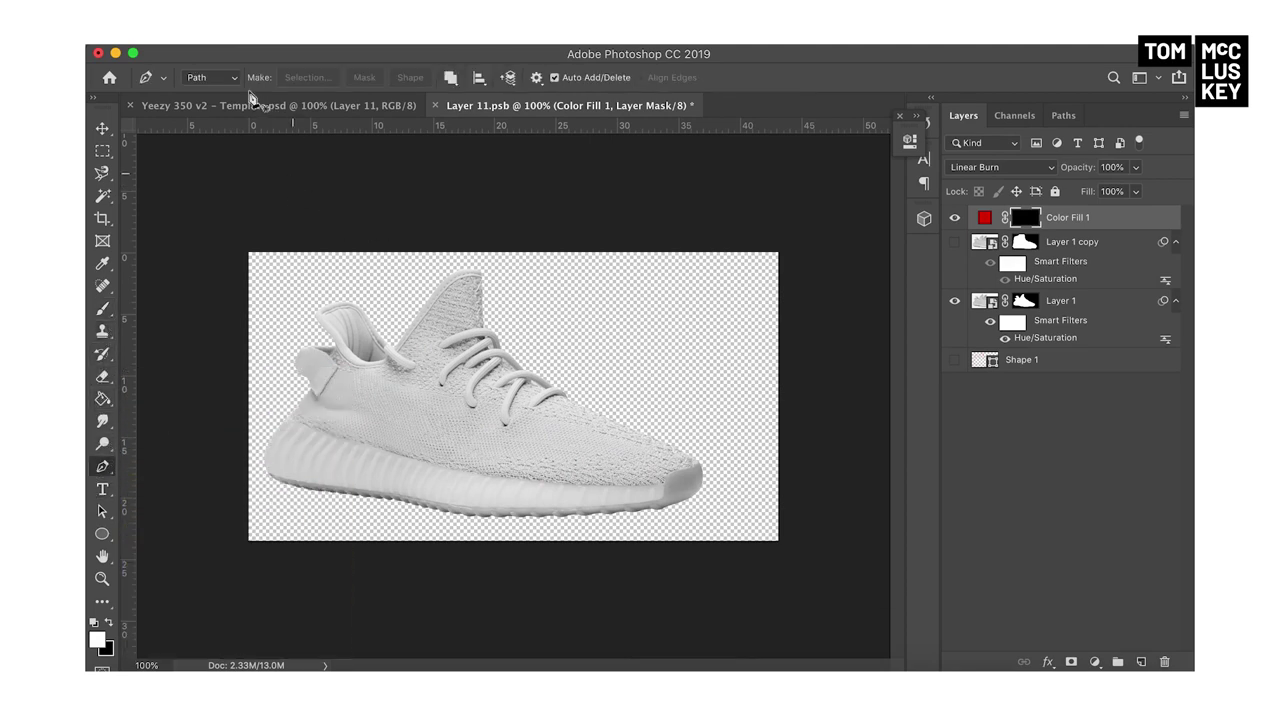
key("super+equal")
key("super+equal")
key("super+equal")
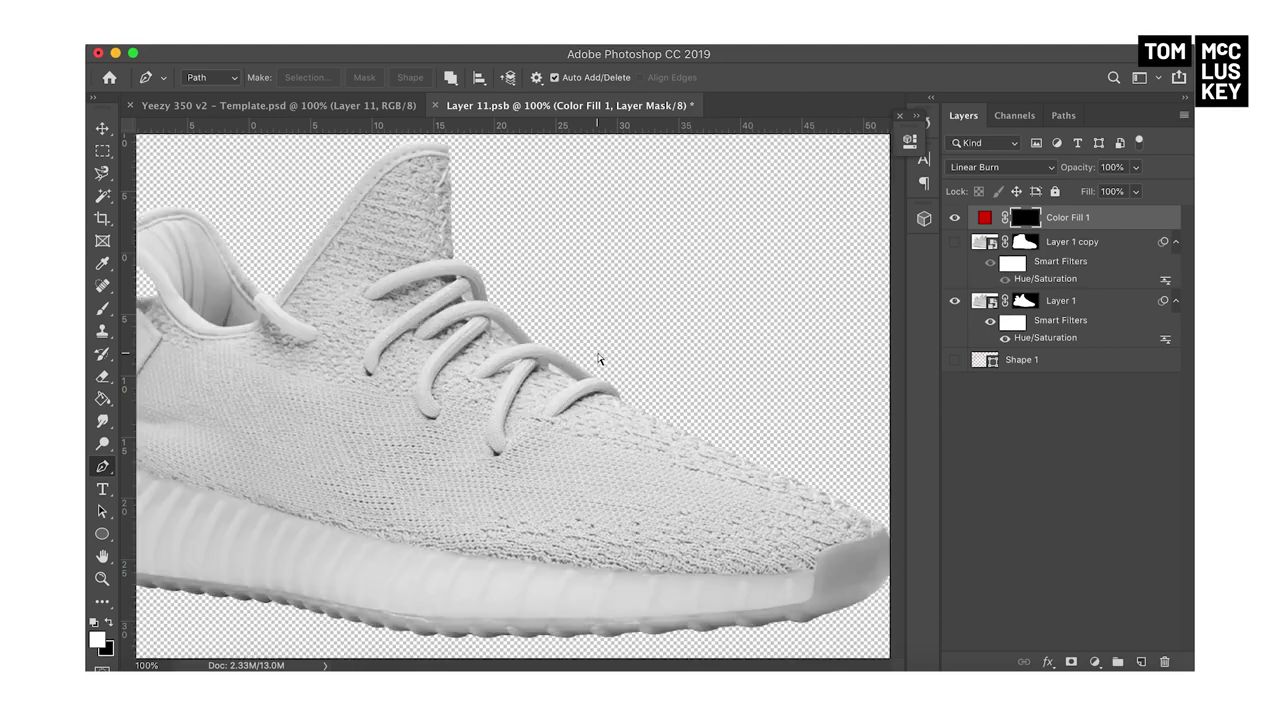
scroll(480, 440, "down", 10)
scroll(430, 350, "right", 10)
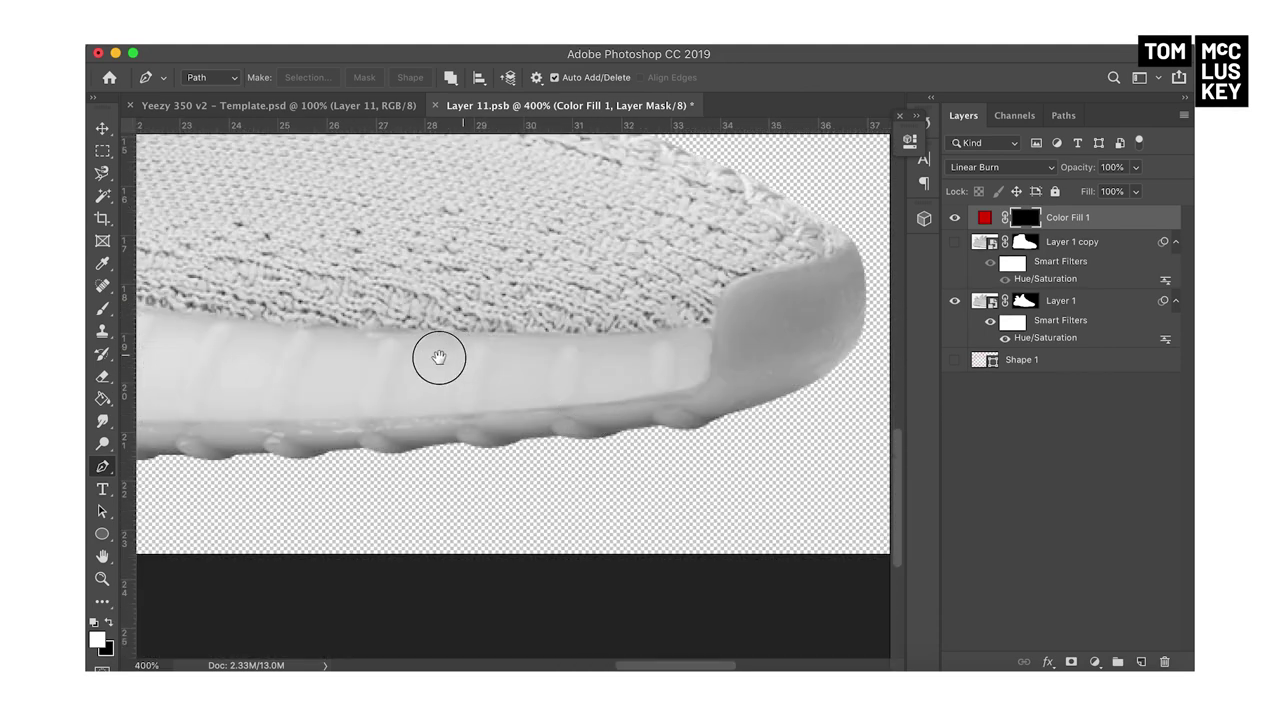
scroll(434, 357, "down", 5)
left_click_drag(650, 302, 643, 337)
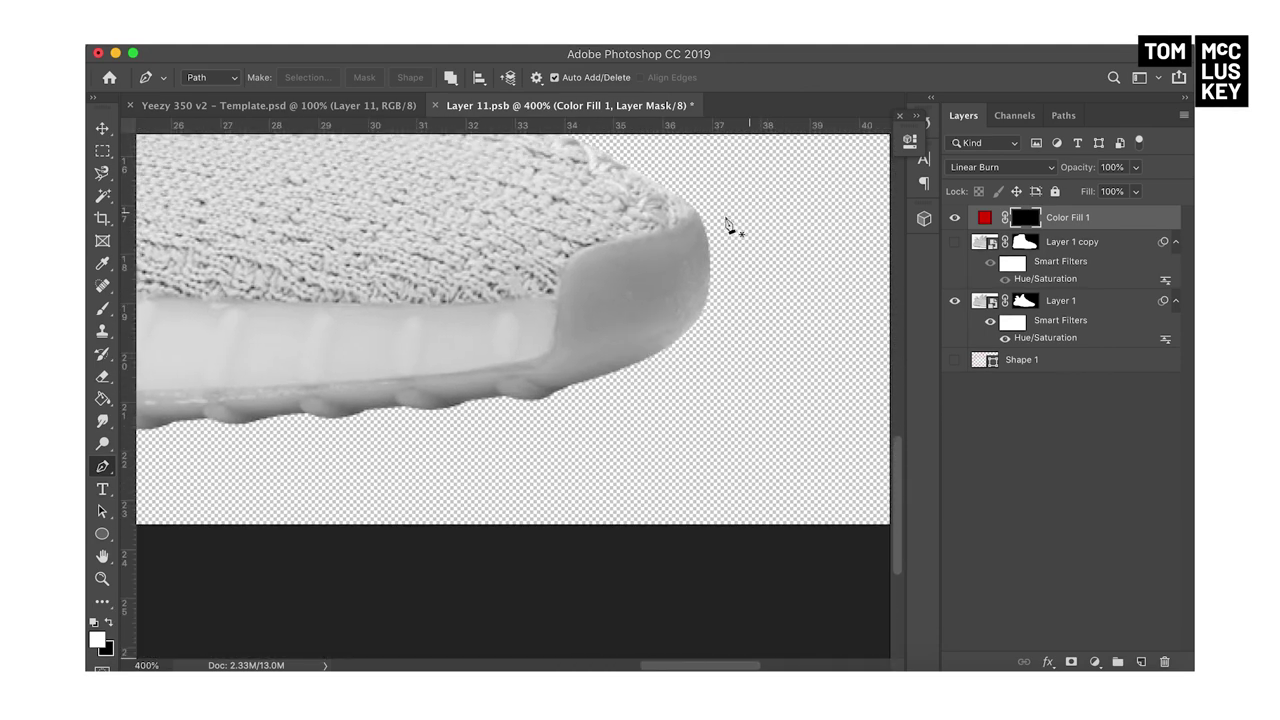
left_click_drag(701, 197, 646, 232)
left_click_drag(569, 258, 559, 279)
Step: Add a corner point down the toe and a curved point under the sole, then zoom to 200%
left_click(556, 324)
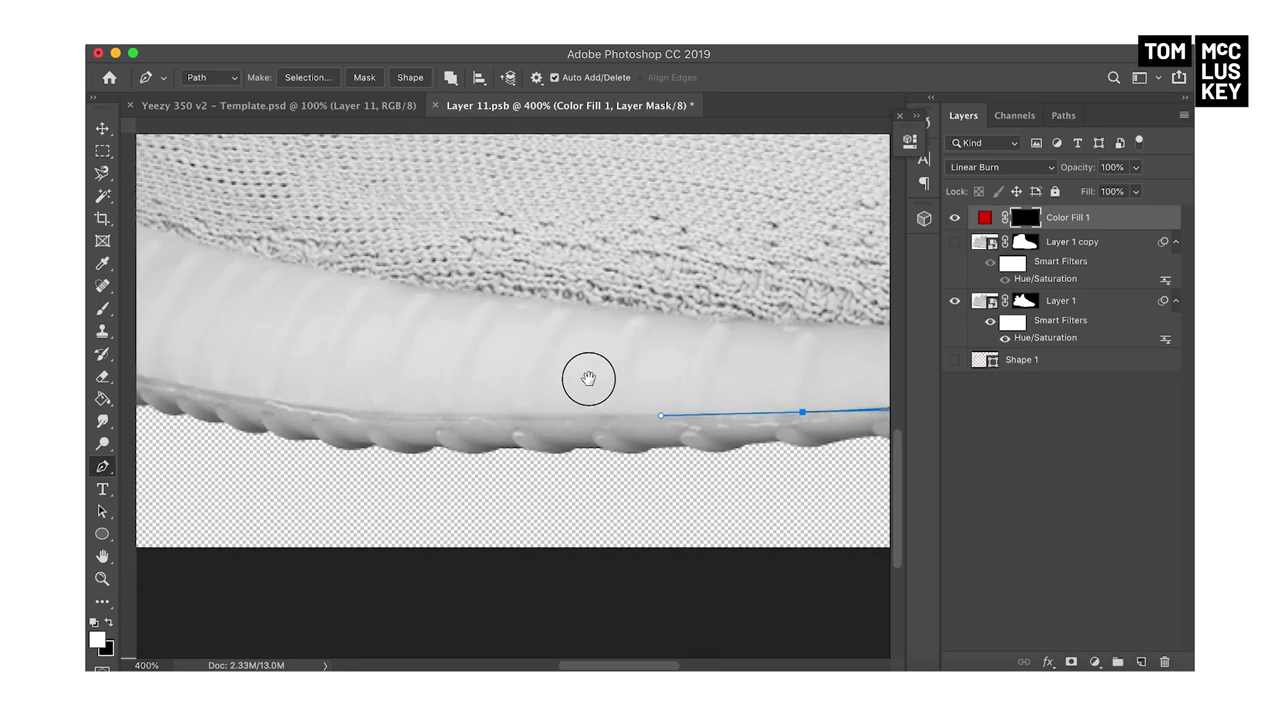
left_click_drag(588, 378, 614, 380)
left_click_drag(406, 417, 354, 413)
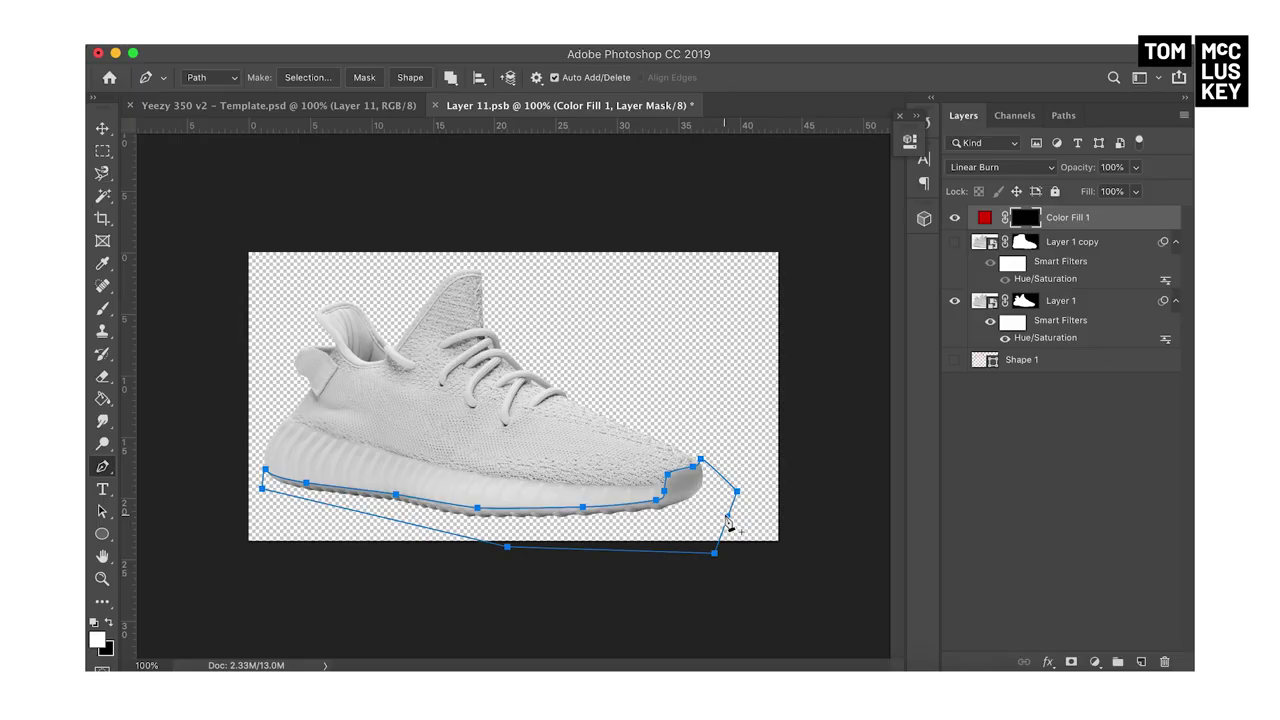
key("super+equal")
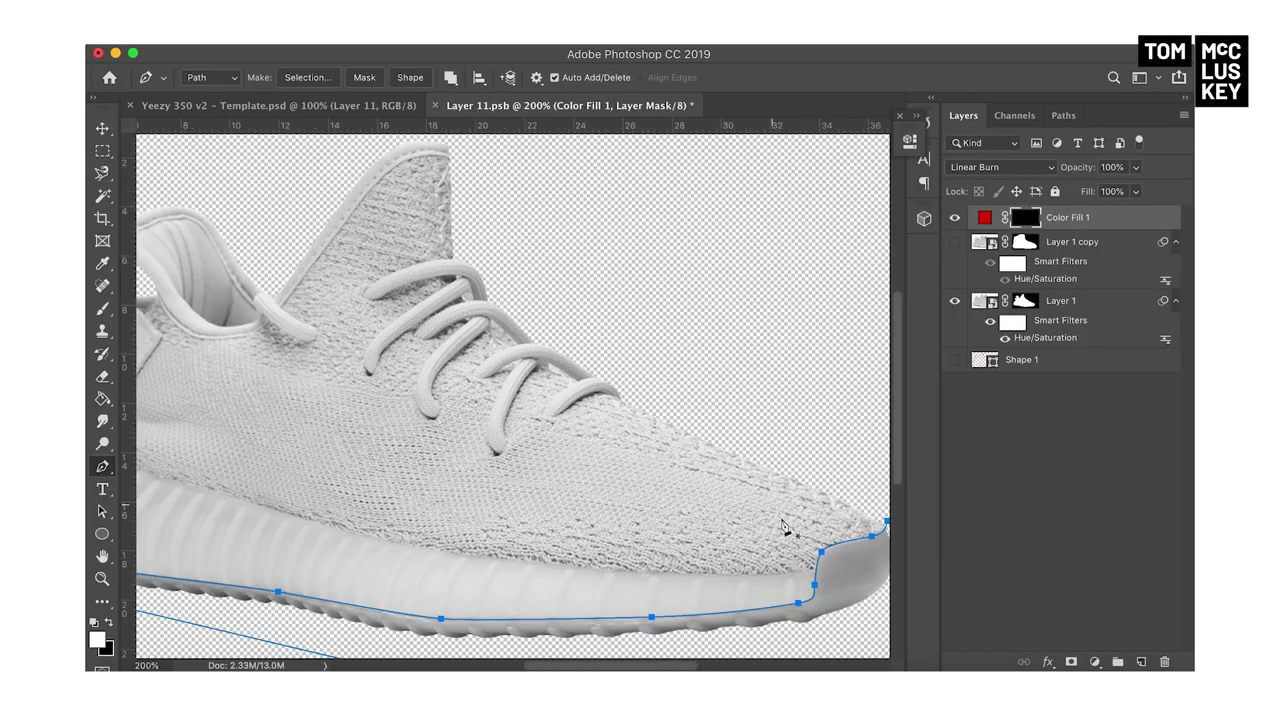
Step: Fill the path on Color Fill 1's mask to reveal red under the sole, then load the shoe outline selection
left_click_drag(340, 571, 345, 478)
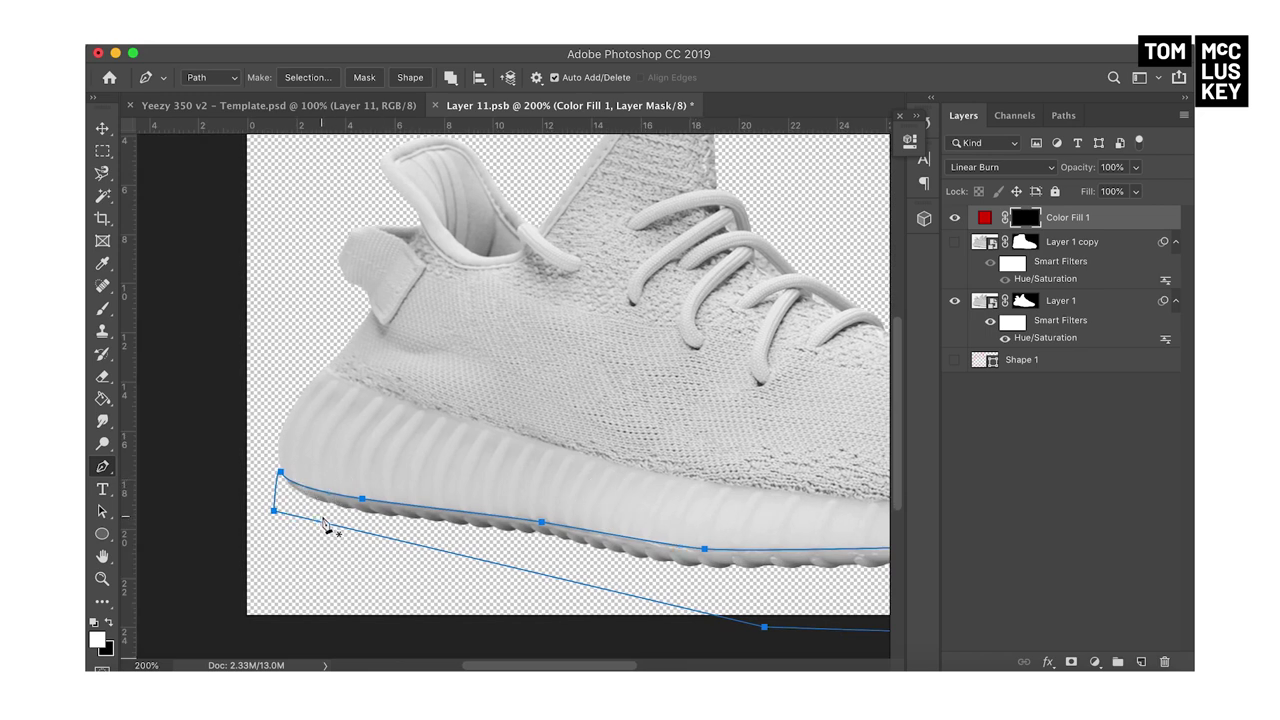
key("super+minus")
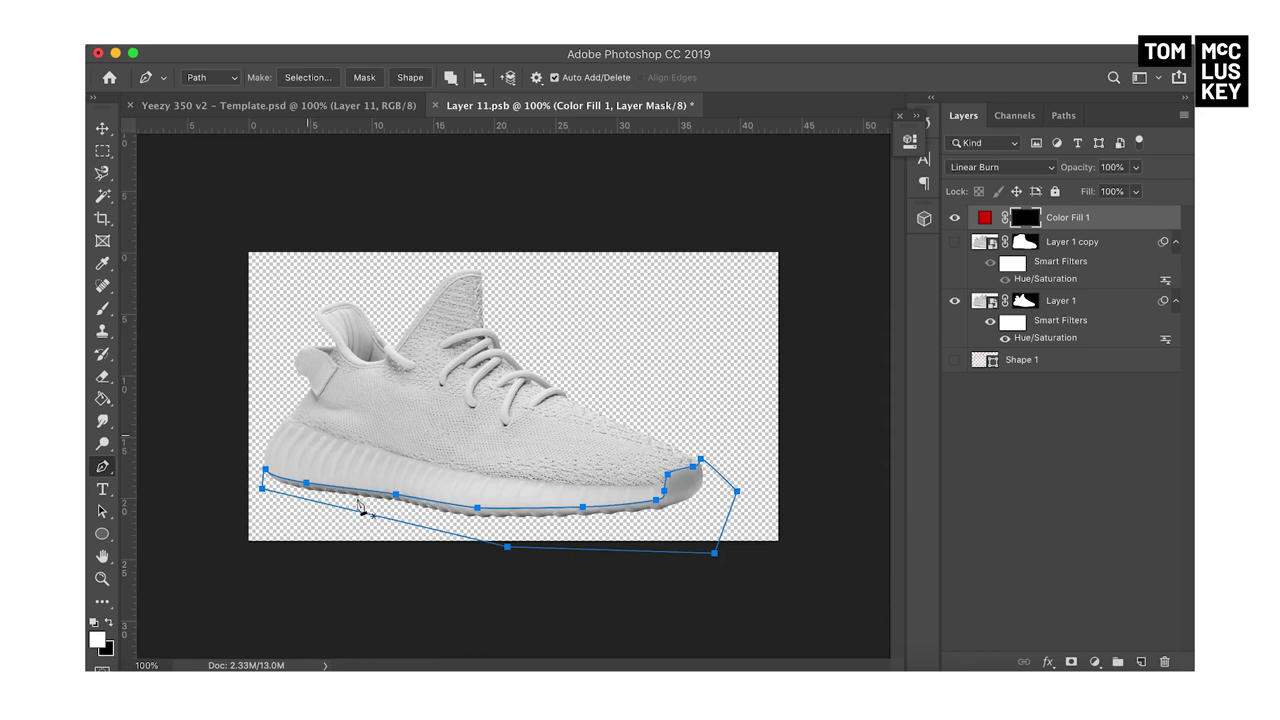
right_click(591, 541)
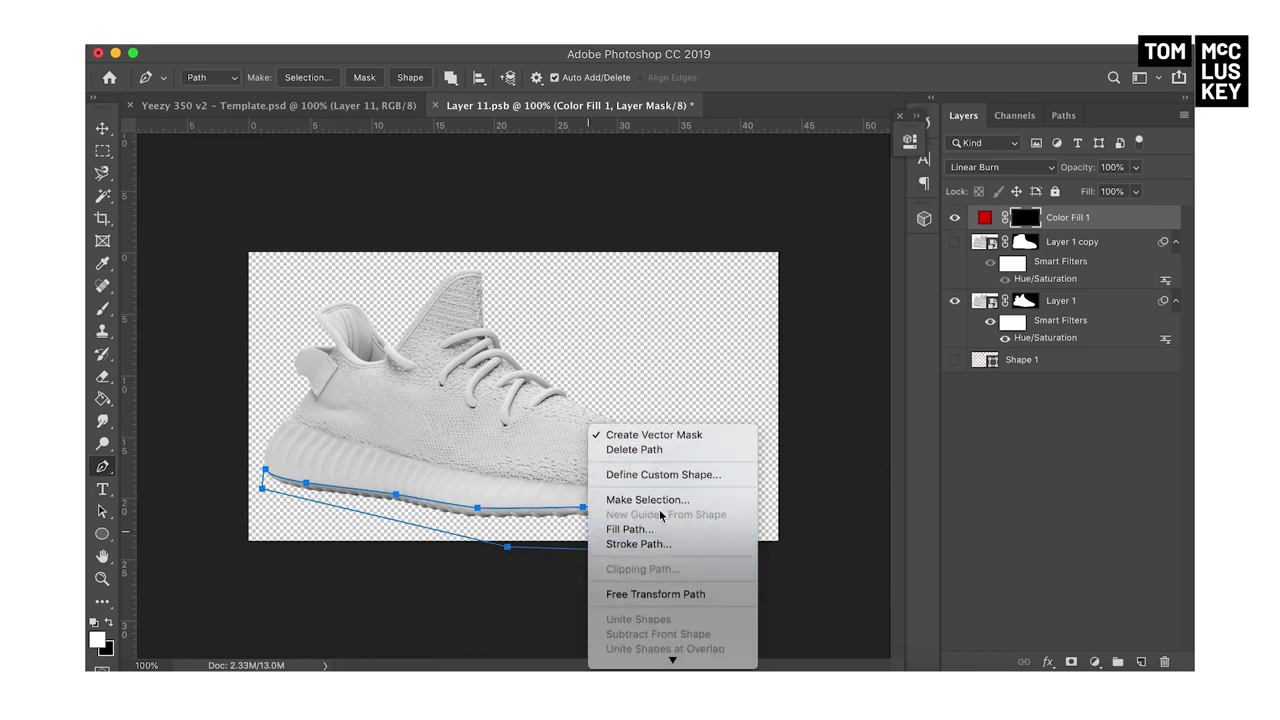
left_click(654, 528)
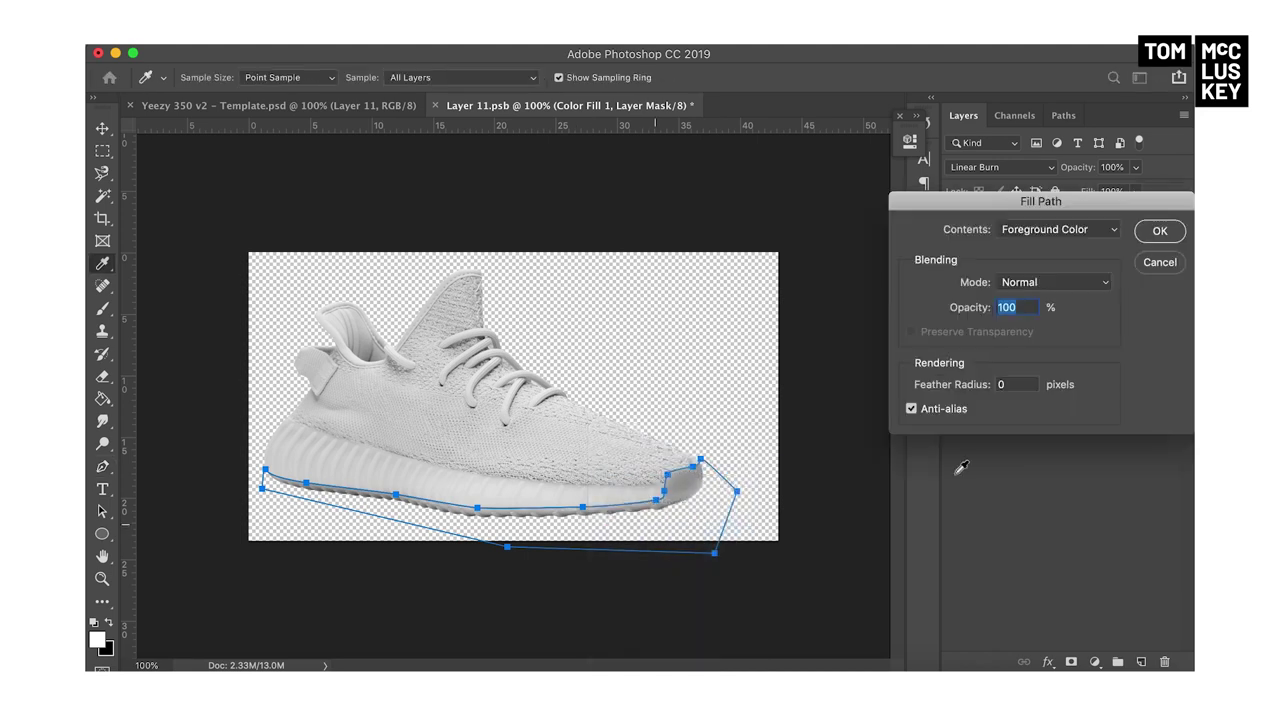
left_click(1155, 231)
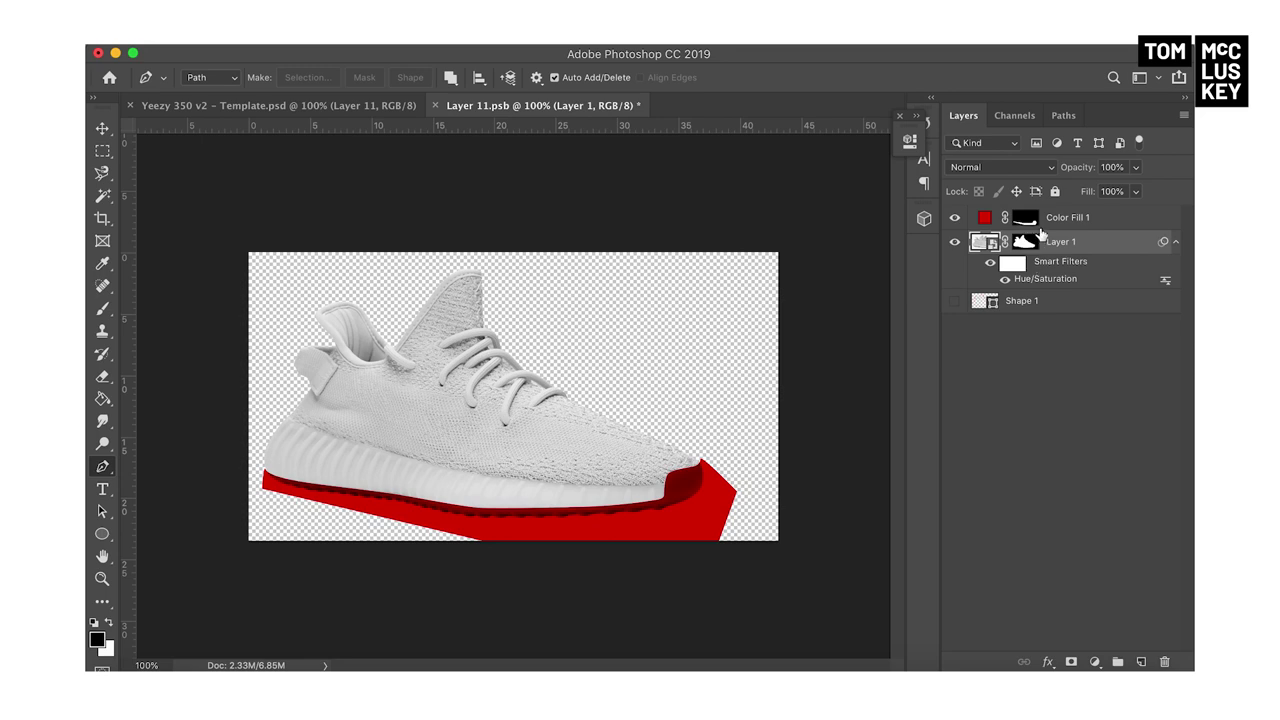
left_click_drag(1025, 241, 1029, 248)
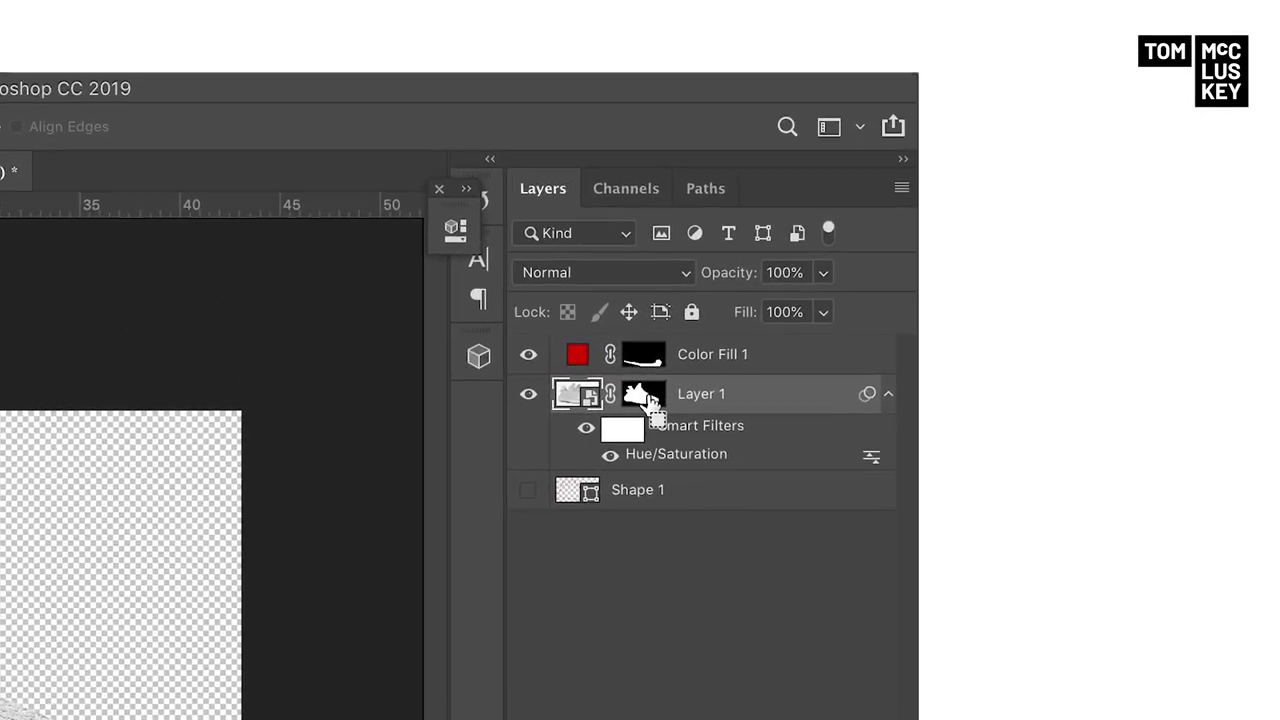
left_click_drag(612, 418, 610, 420)
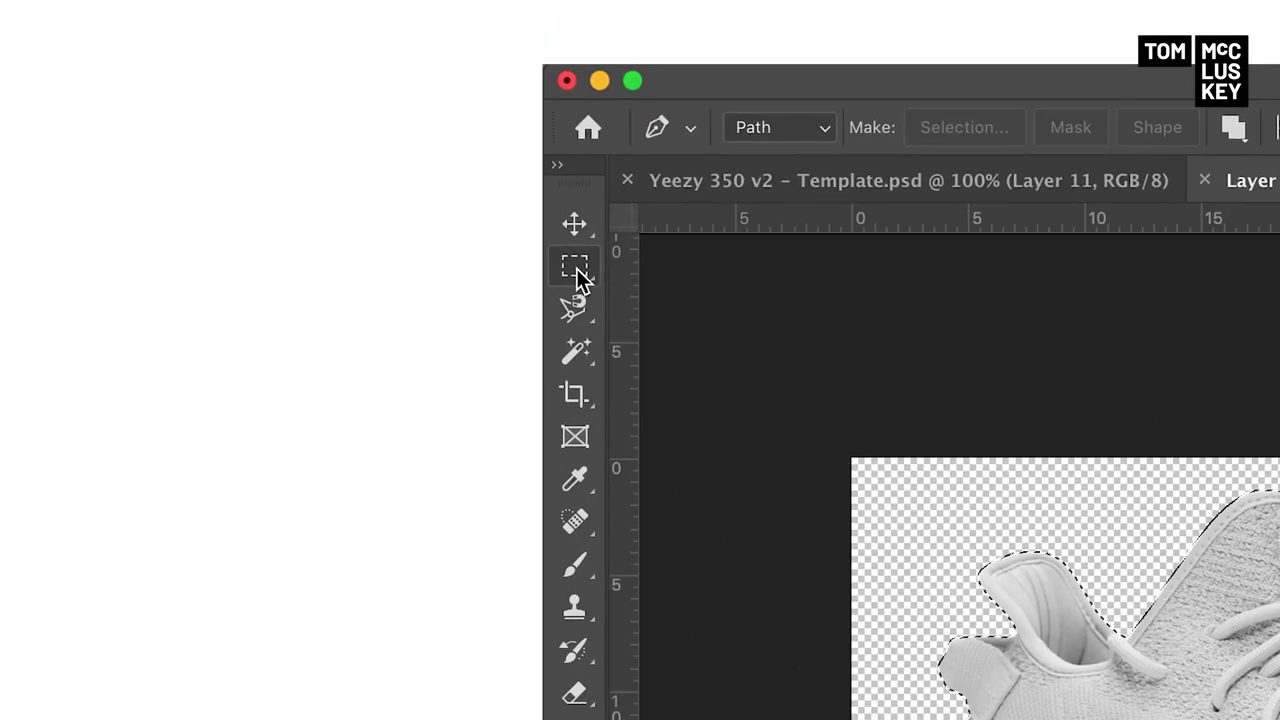
Step: Invert the shoe selection to cover everything outside the shoe
left_click(50, 5)
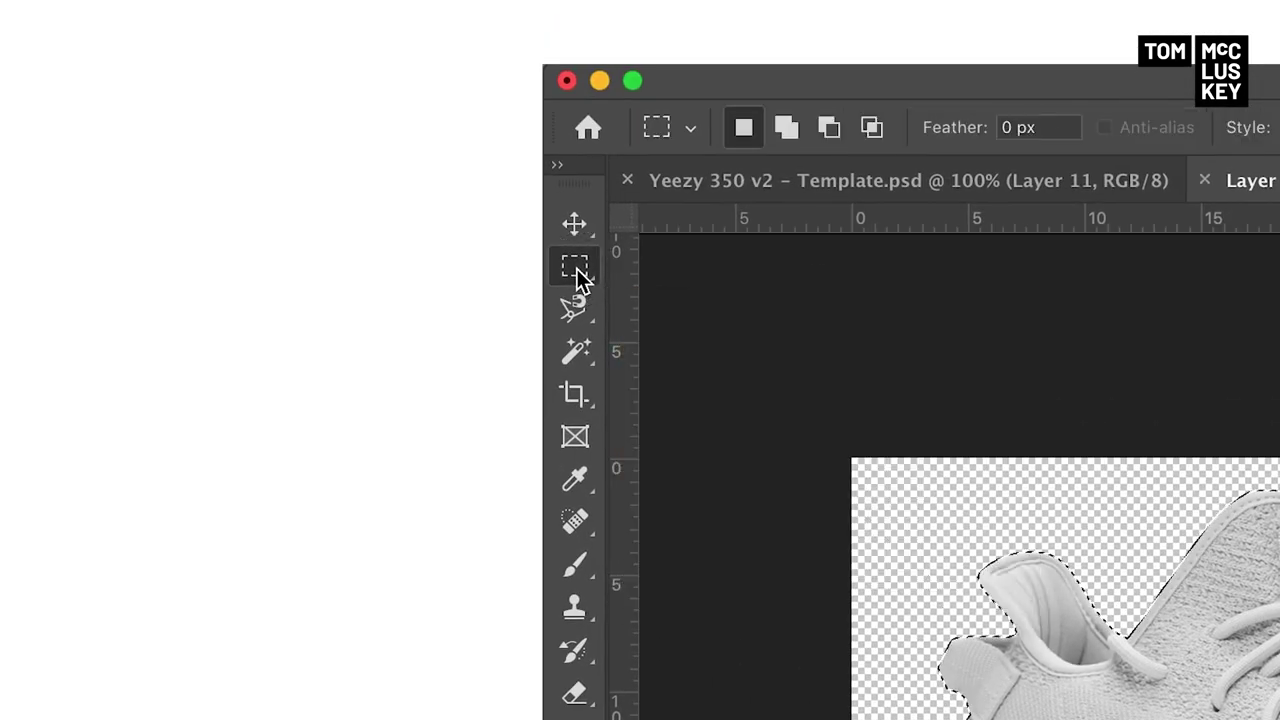
right_click(588, 346)
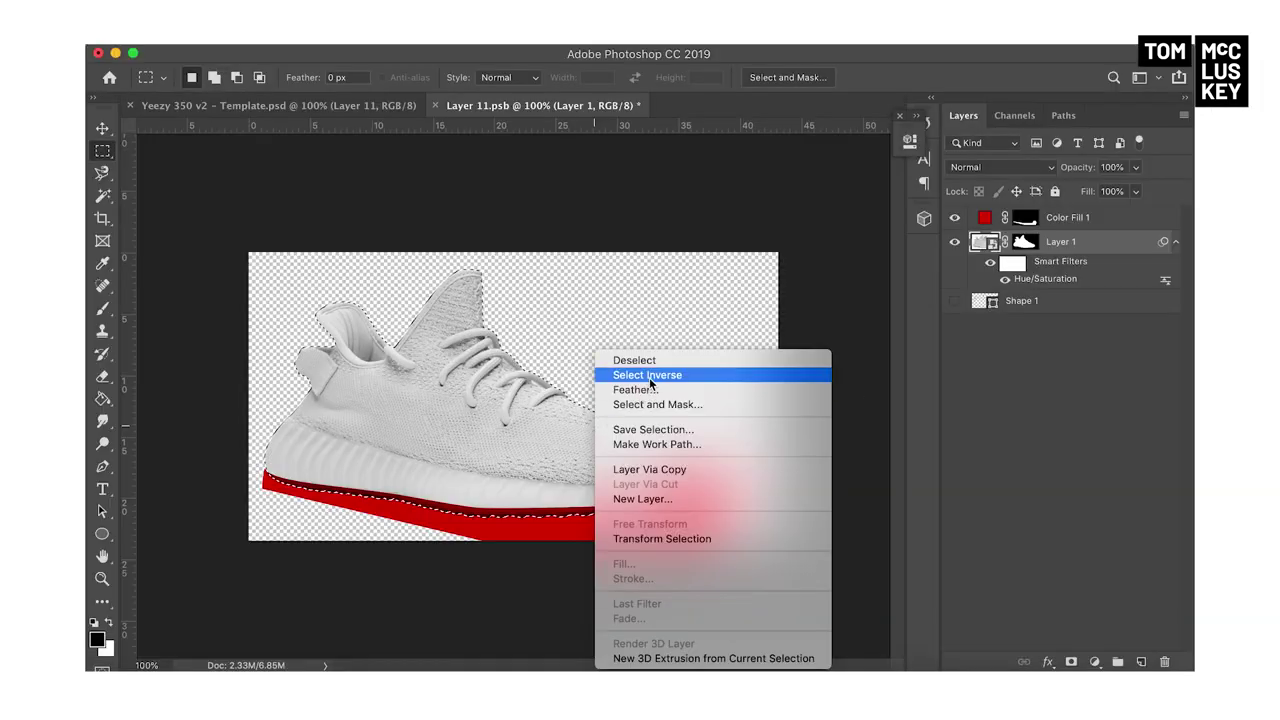
left_click(649, 377)
Step: Paint black on the red fill's mask to erase the spill outside the shoe, then deselect
left_click(1025, 217)
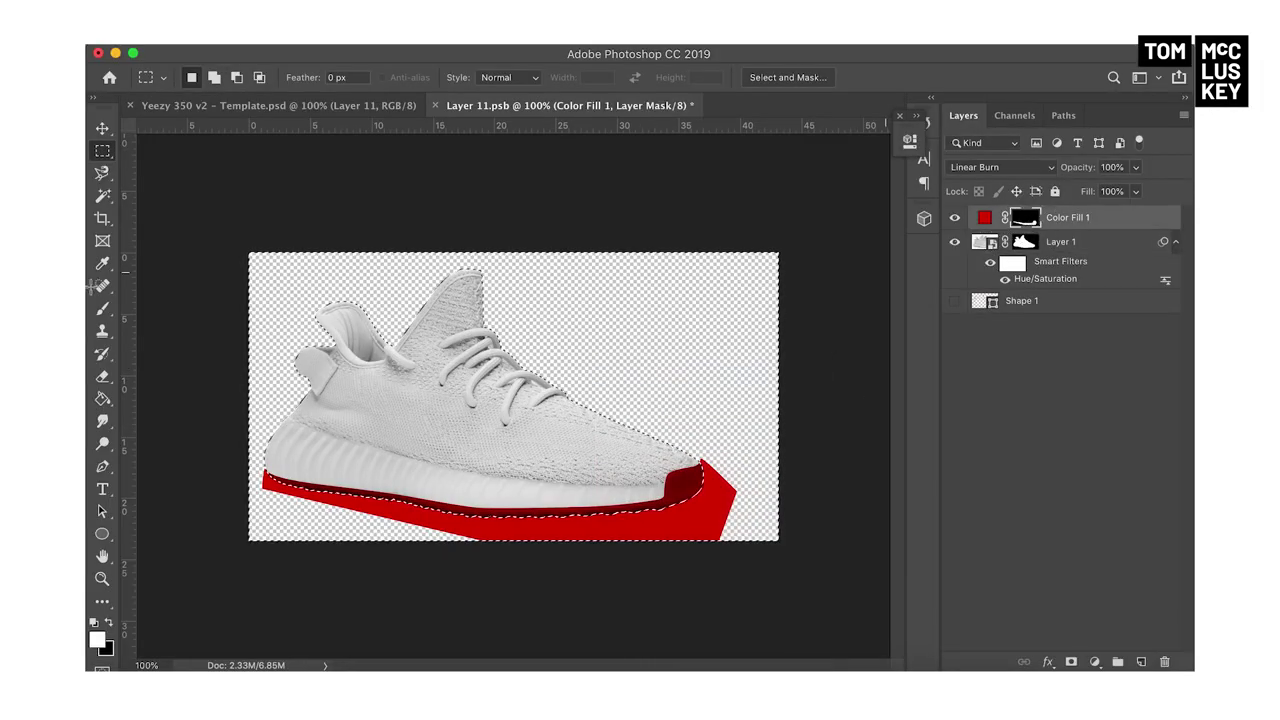
left_click(102, 308)
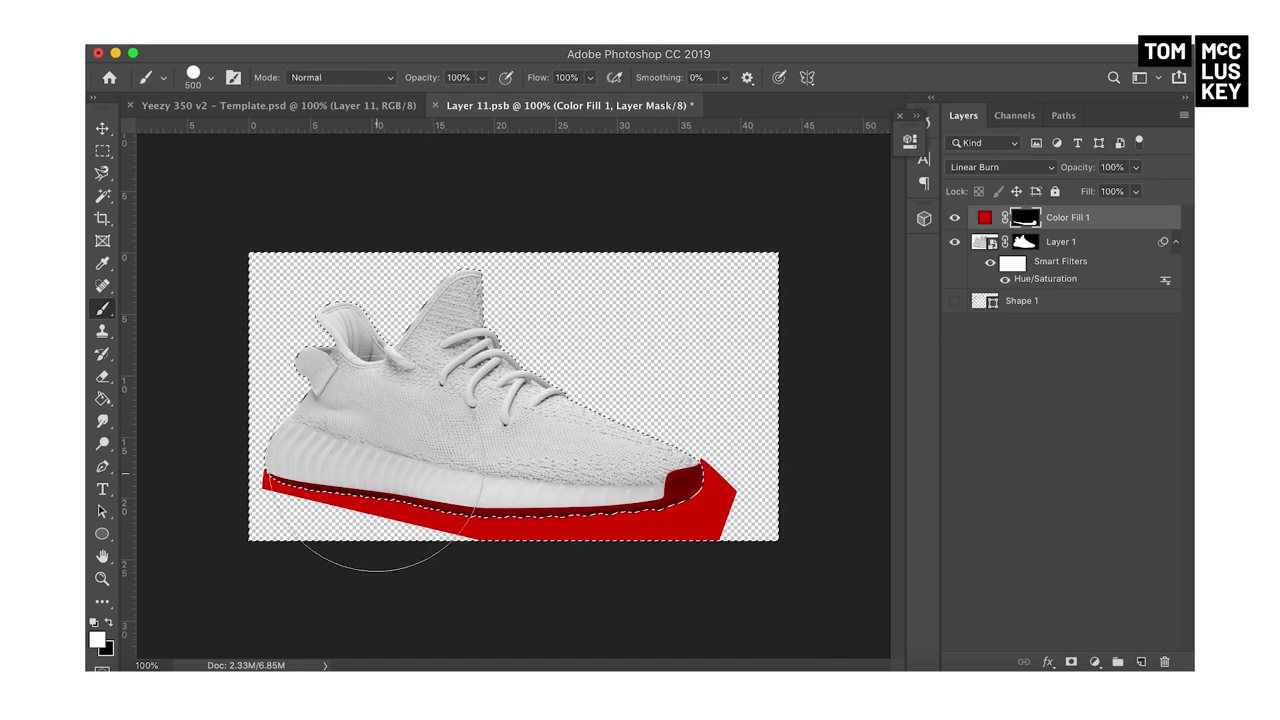
key("x")
mouse_move(245, 467)
left_mouse_down()
mouse_move(289, 490)
mouse_move(401, 519)
mouse_move(562, 534)
mouse_move(735, 516)
mouse_move(518, 283)
left_mouse_up()
left_click(102, 150)
key("ctrl+d")
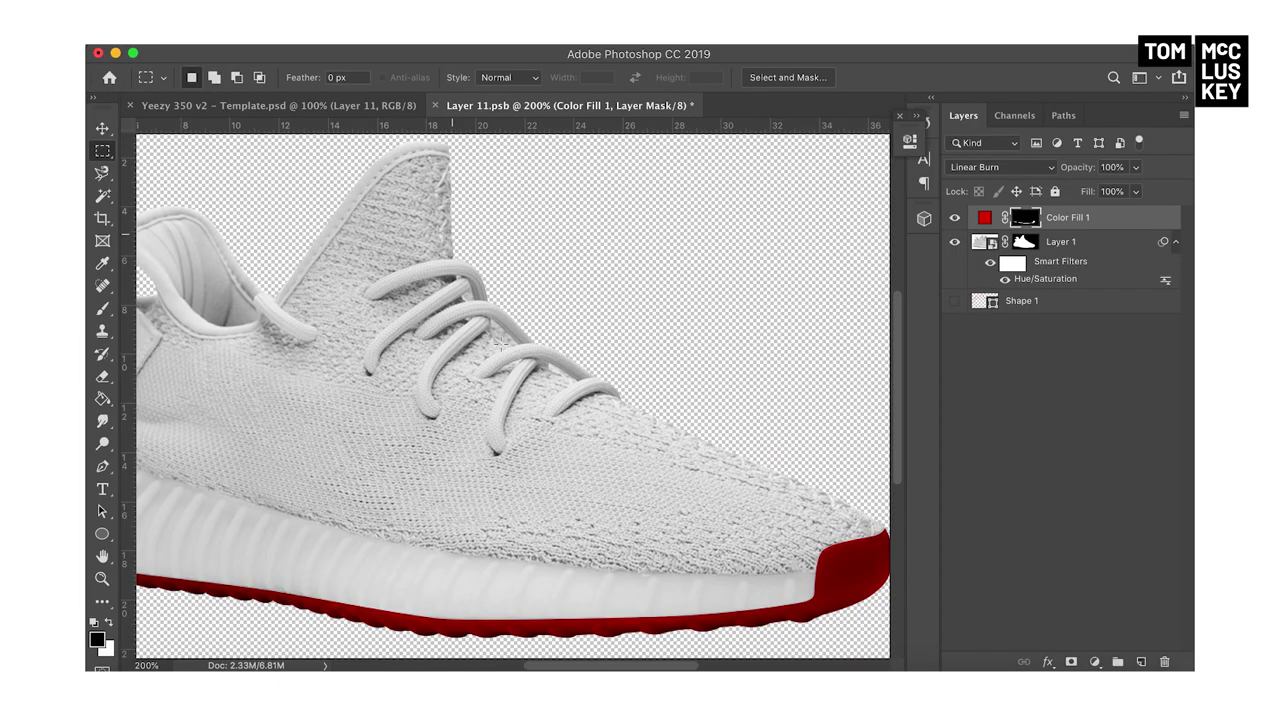
Step: Add a blue Solid Color fill layer
left_click(1094, 662)
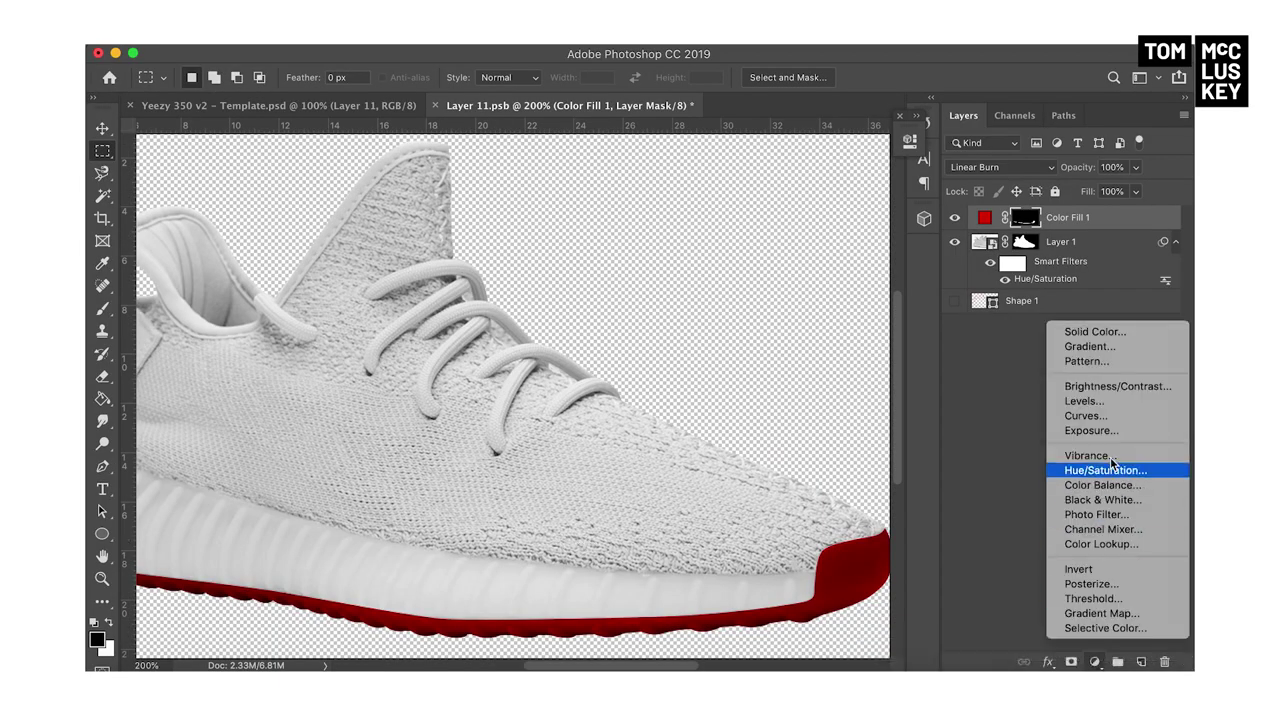
left_click(1094, 331)
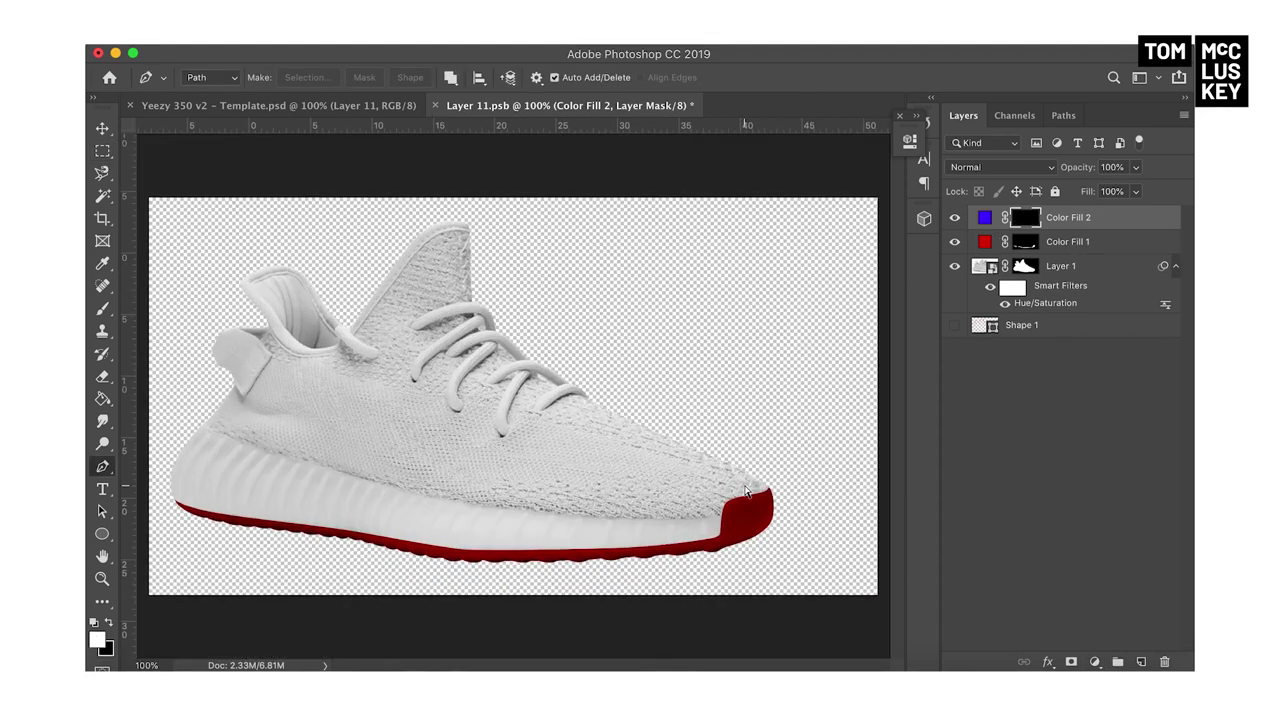
scroll(745, 490, "up", 2)
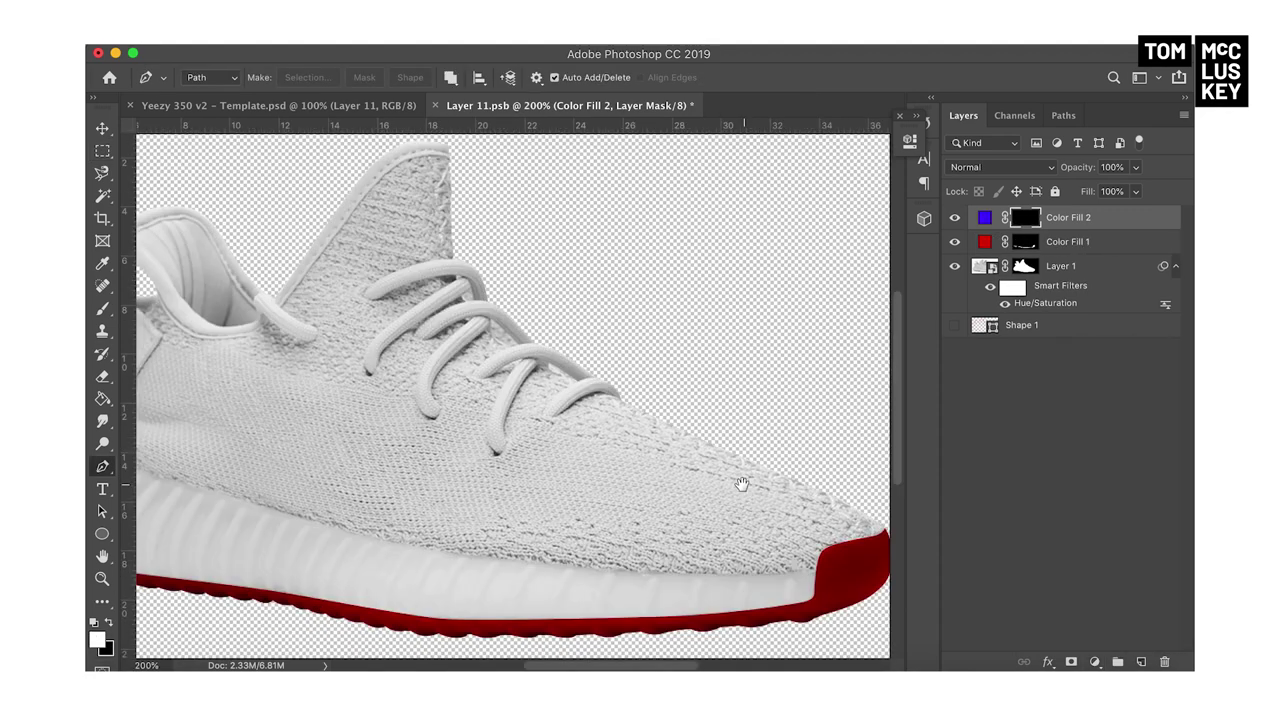
Step: Trace the midsole with the Pen tool and fill the path into the blue layer's mask
left_click_drag(705, 473, 697, 471)
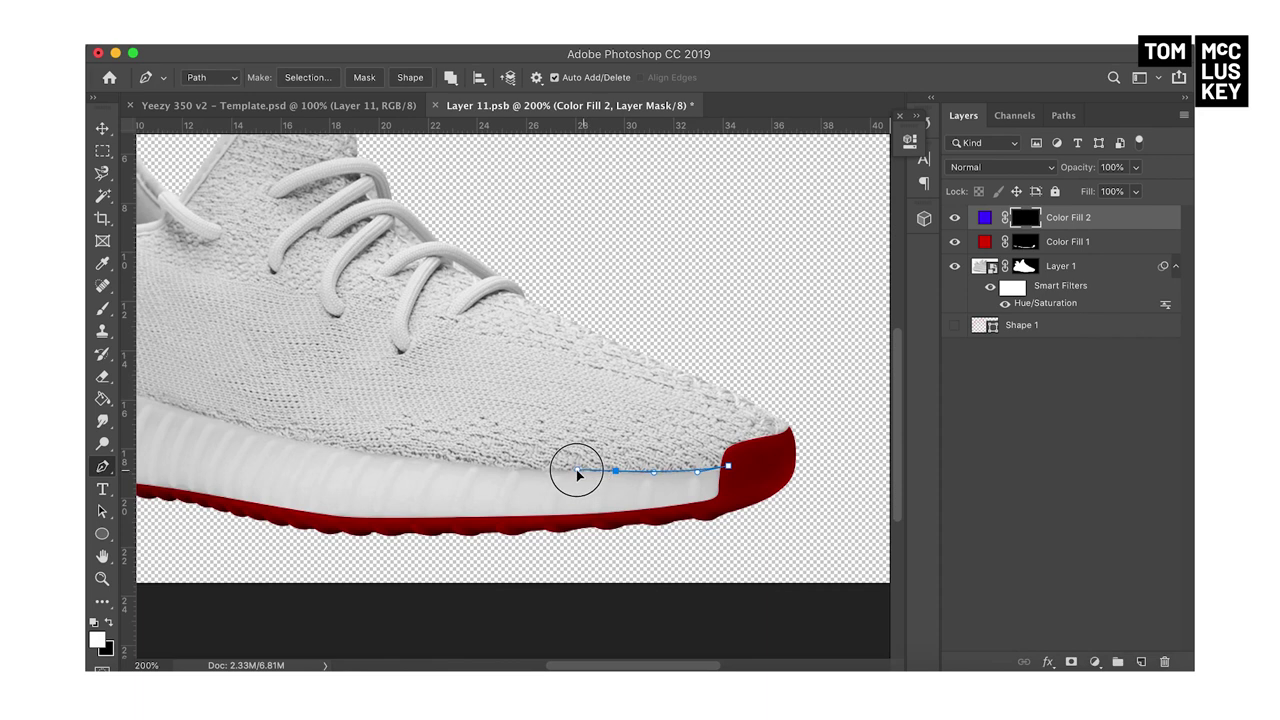
scroll(470, 472, "up", 3)
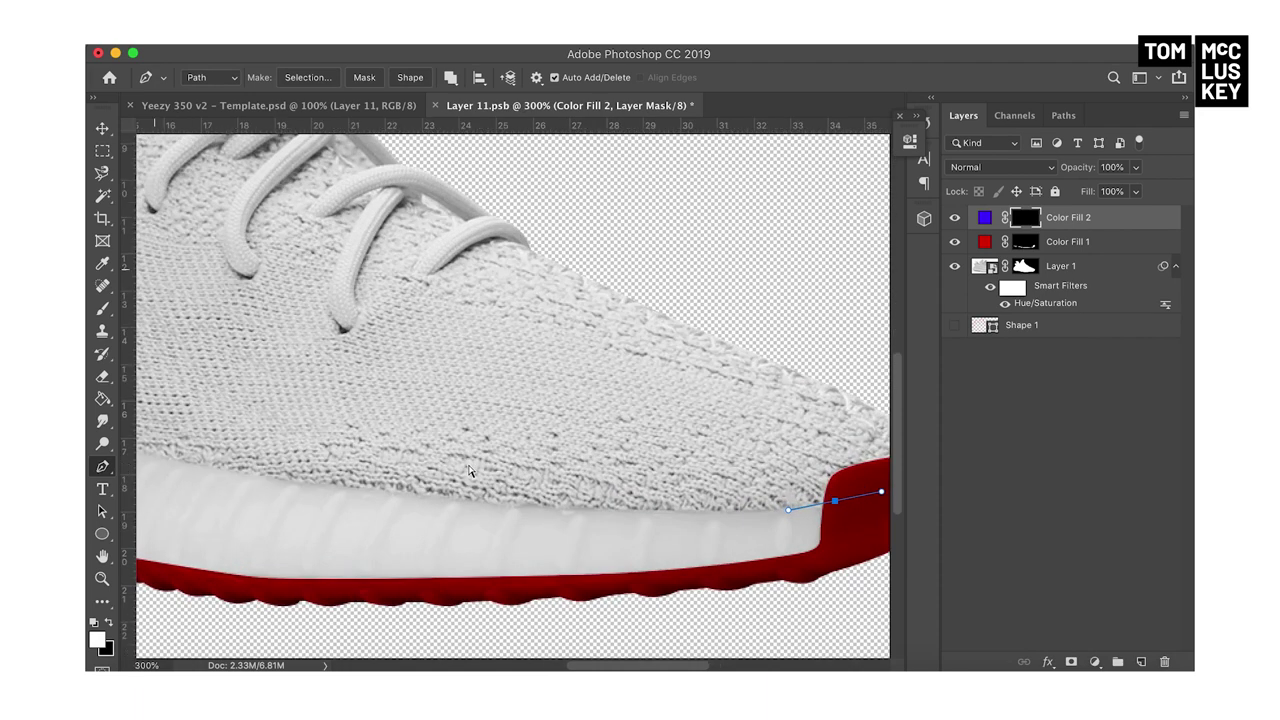
left_click_drag(374, 385, 318, 370)
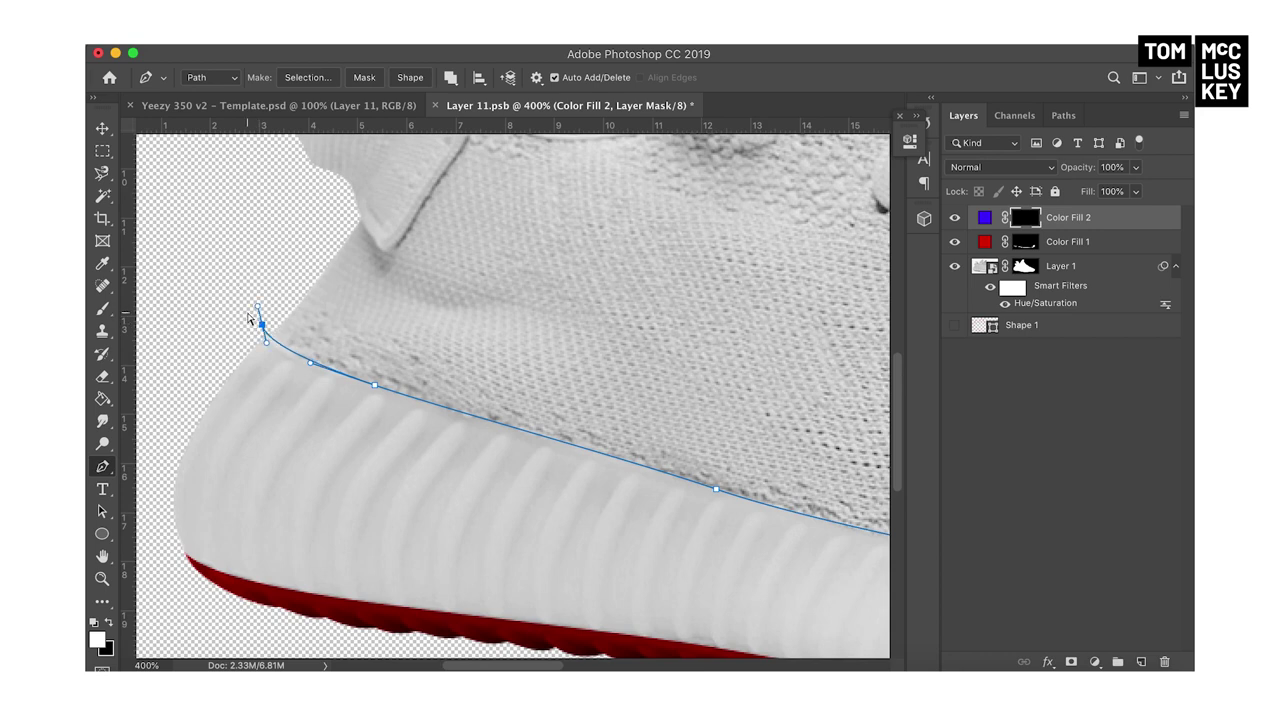
scroll(250, 318, "down", 3)
left_click_drag(775, 617, 274, 587)
left_click(652, 572)
left_click(688, 480)
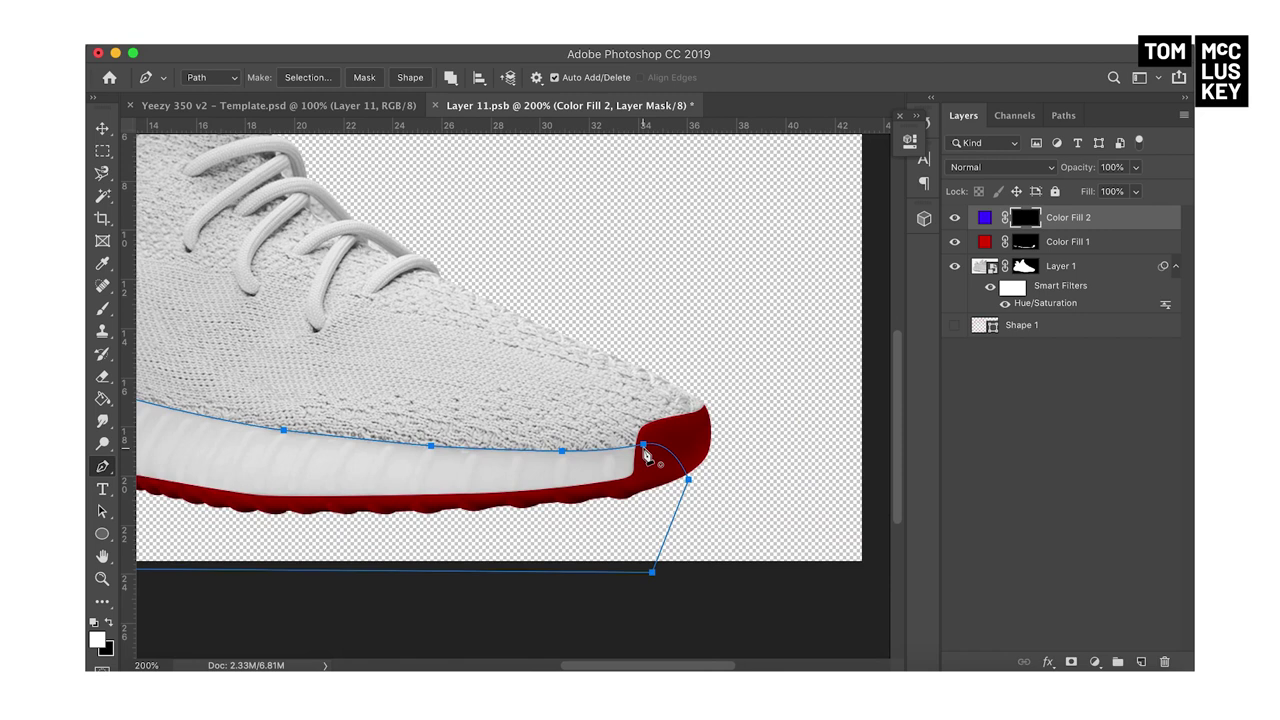
right_click(518, 481)
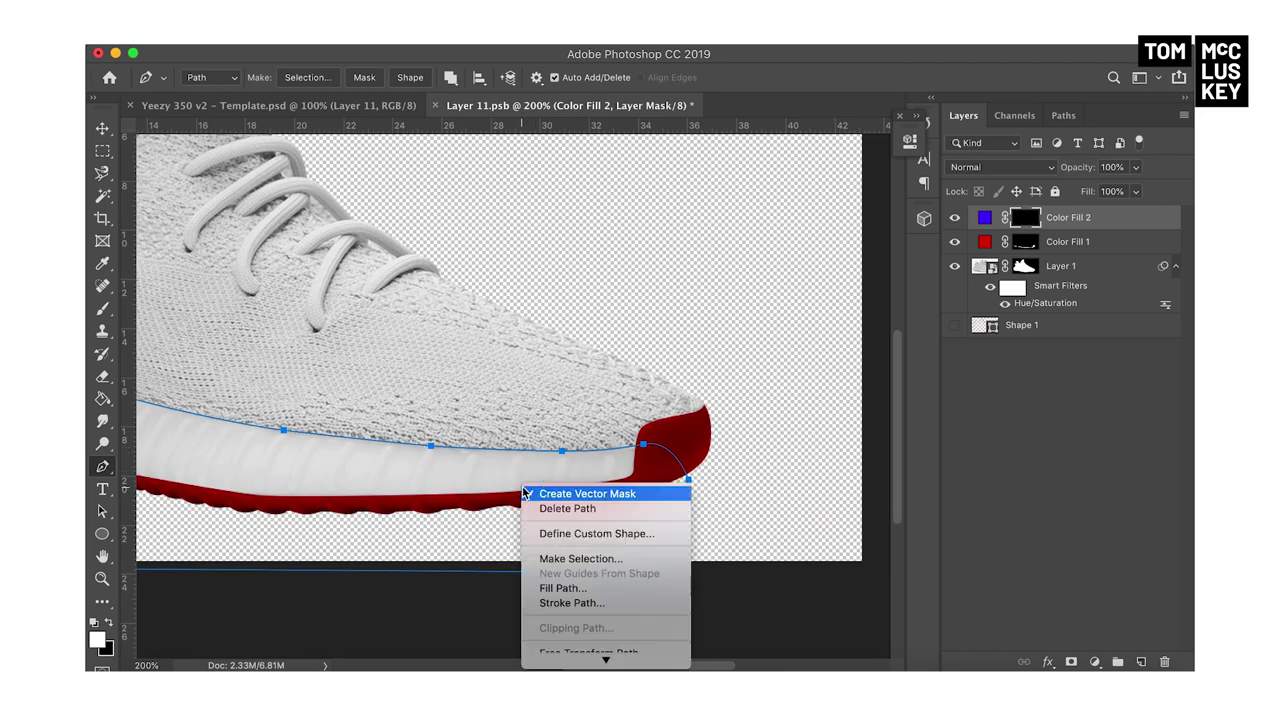
left_click(553, 588)
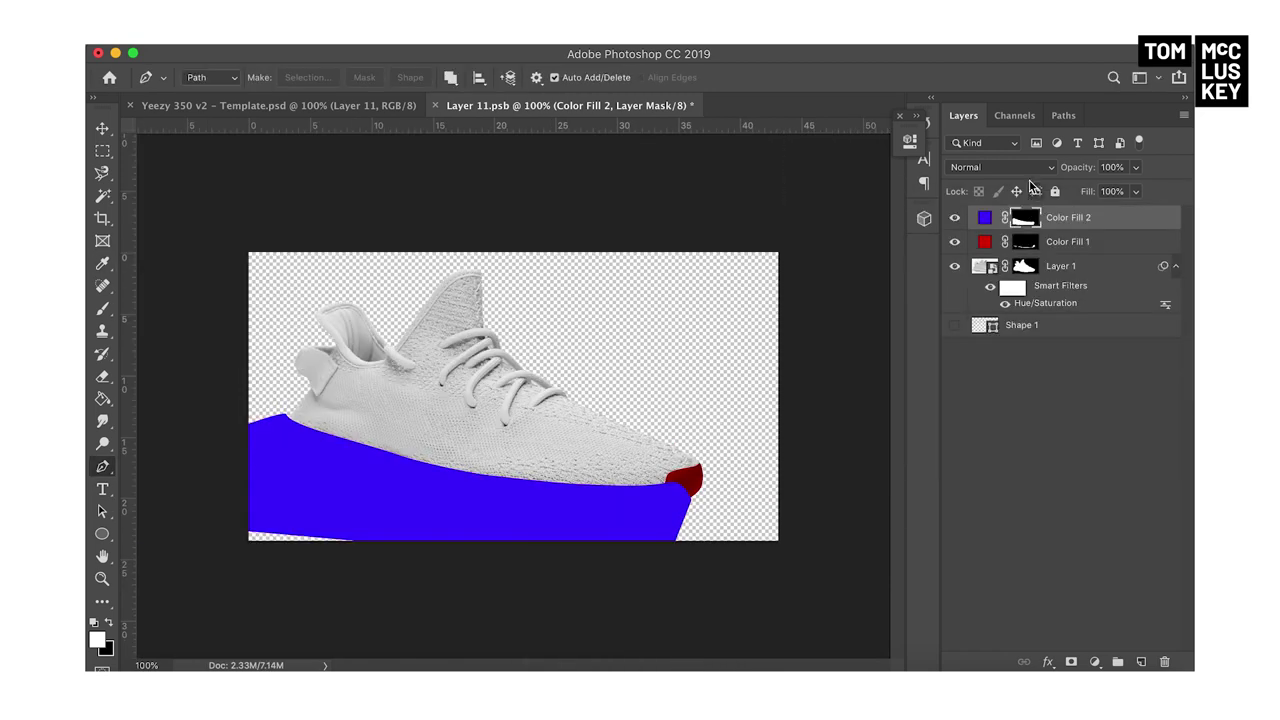
left_click(1003, 167)
Step: Set the blue fill's blend mode to Linear Burn
left_click(1012, 247)
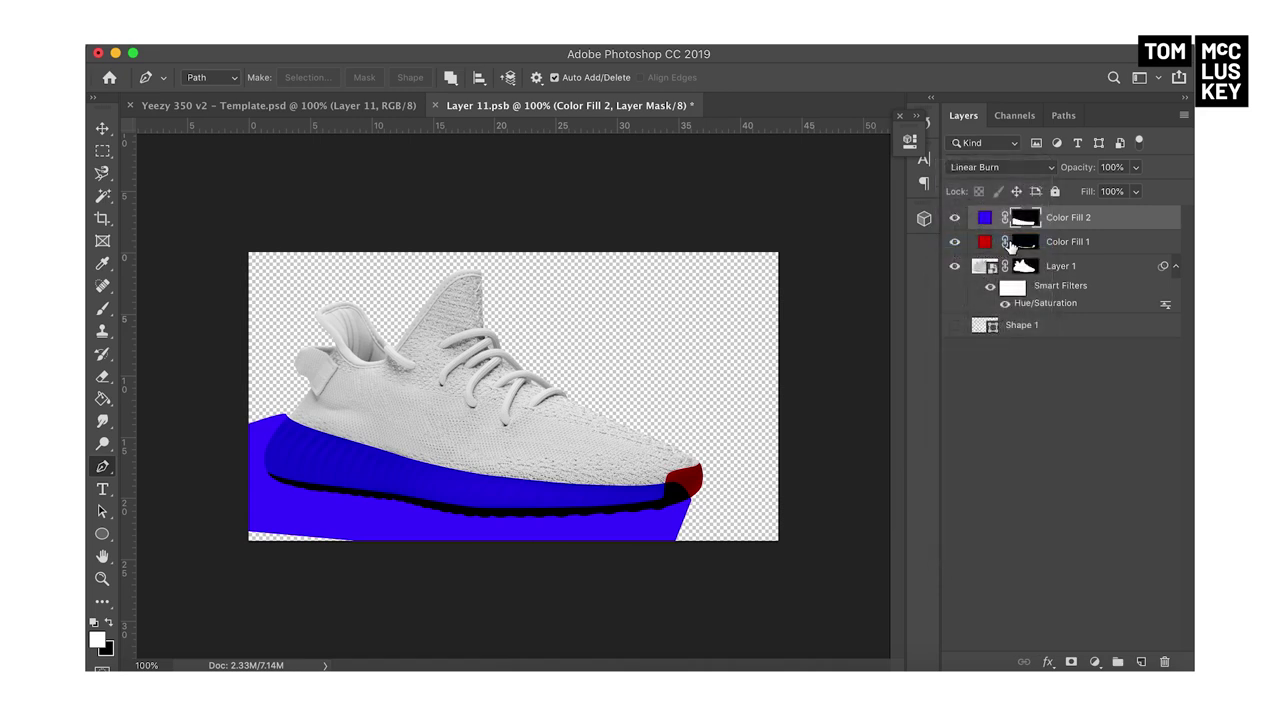
scroll(425, 362, "up", 3)
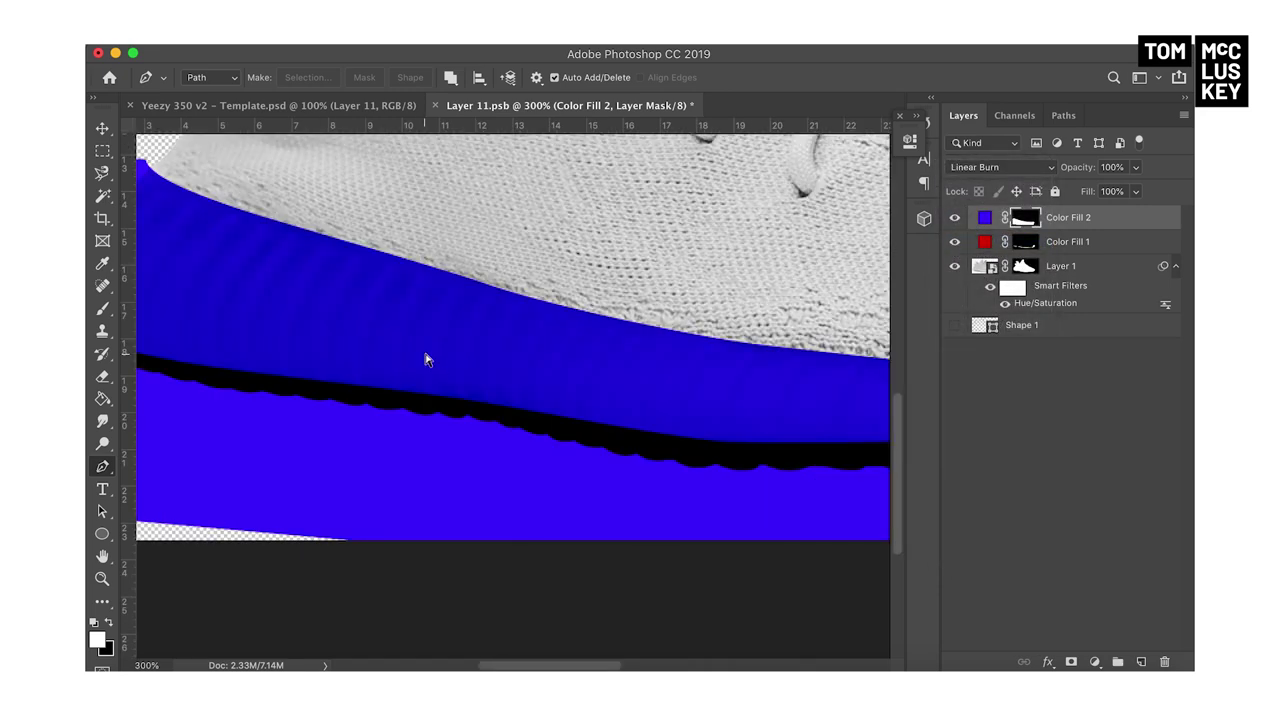
scroll(425, 360, "down", 4)
Step: Invert the shoe selection, paint out blue outside the shoe, and paint red back beneath the midsole
left_click(102, 150)
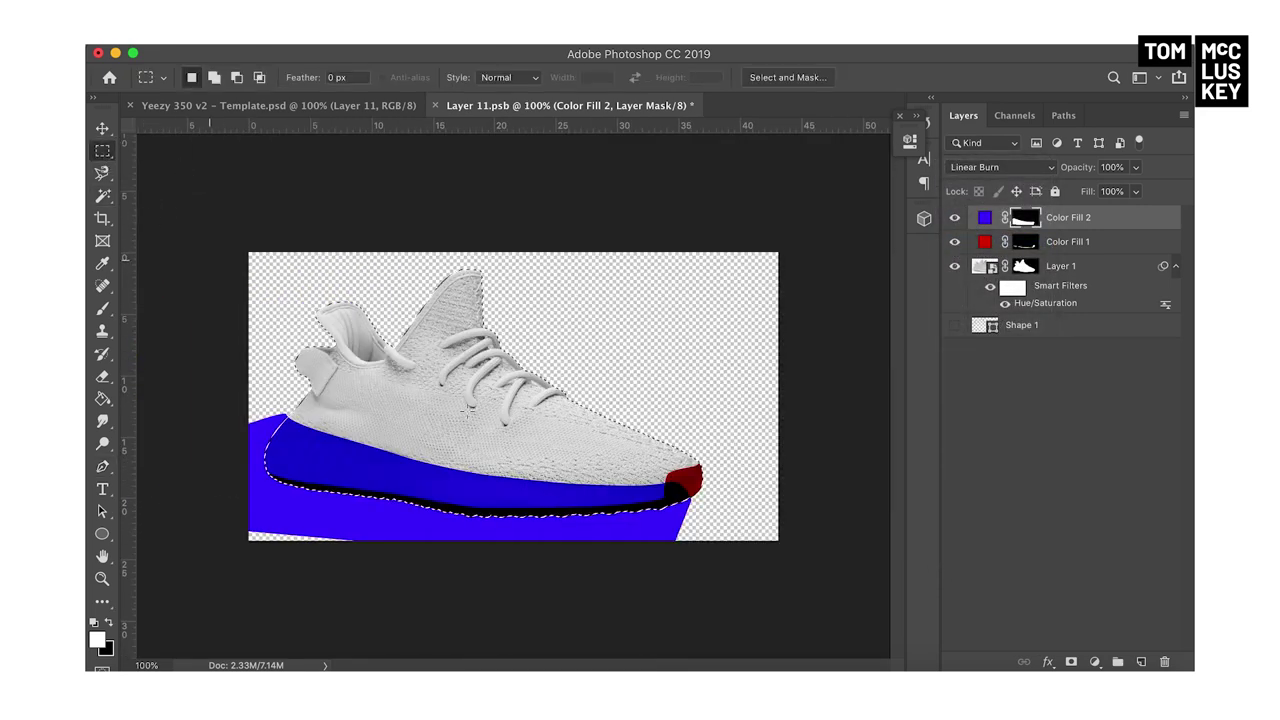
right_click(466, 344)
left_click(515, 376)
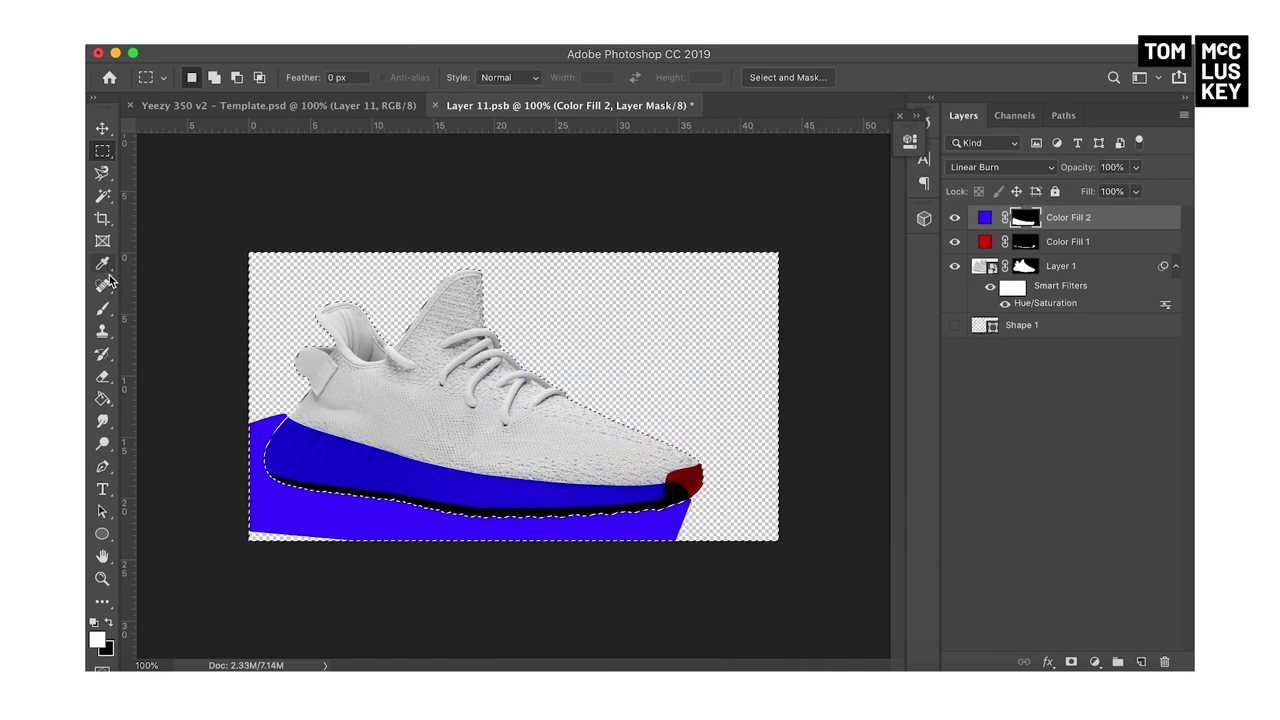
left_click(102, 307)
key("x")
mouse_move(229, 457)
left_mouse_down()
mouse_move(265, 478)
mouse_move(762, 555)
left_mouse_up()
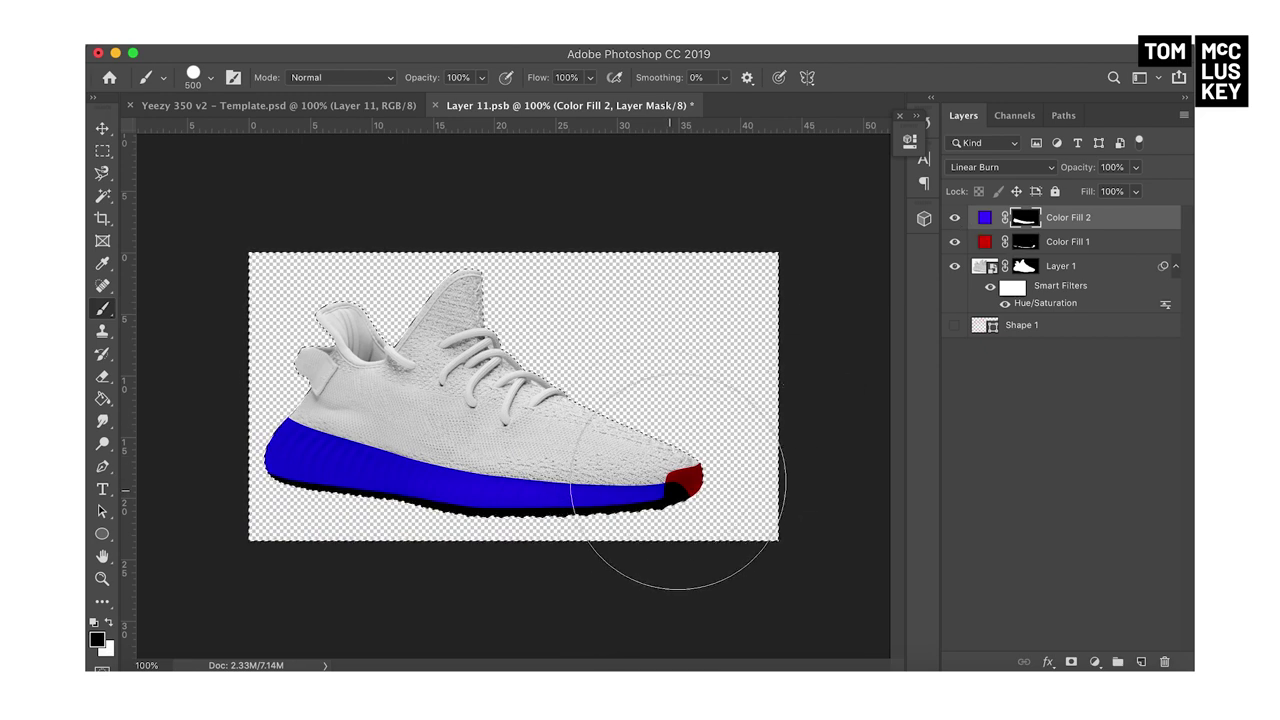
left_click(1025, 243, "super")
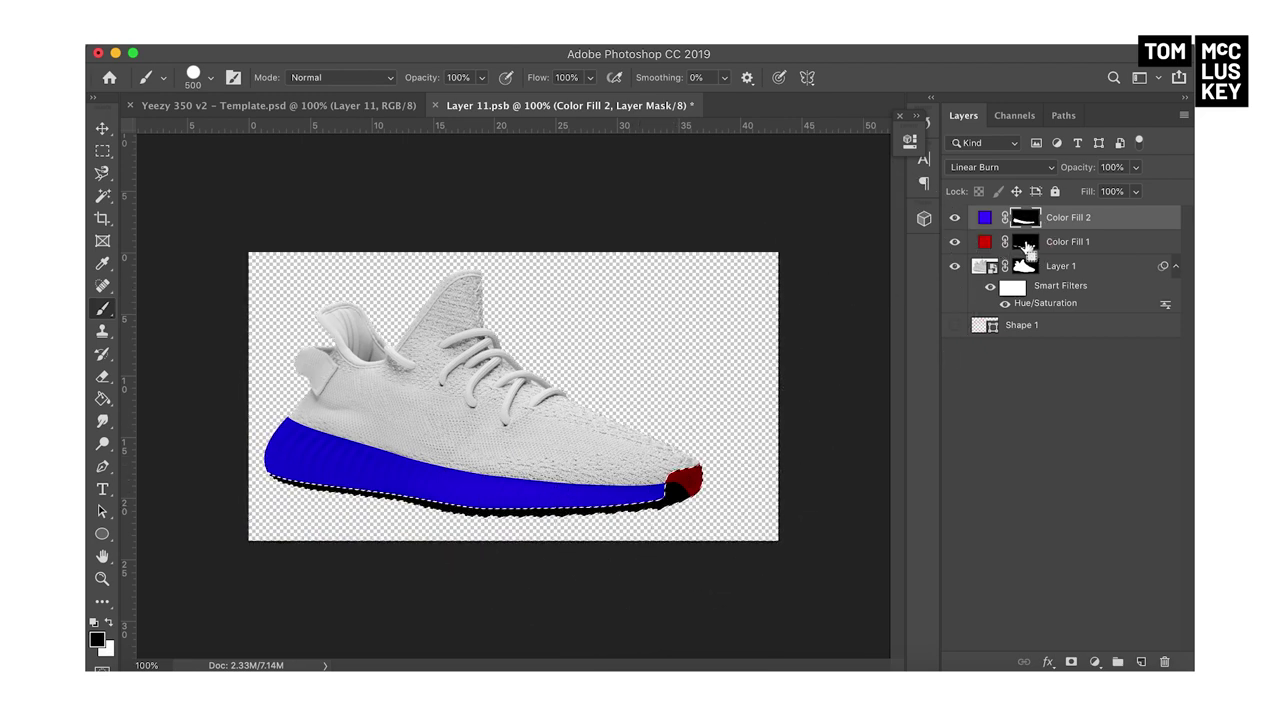
left_click_drag(680, 549, 238, 424)
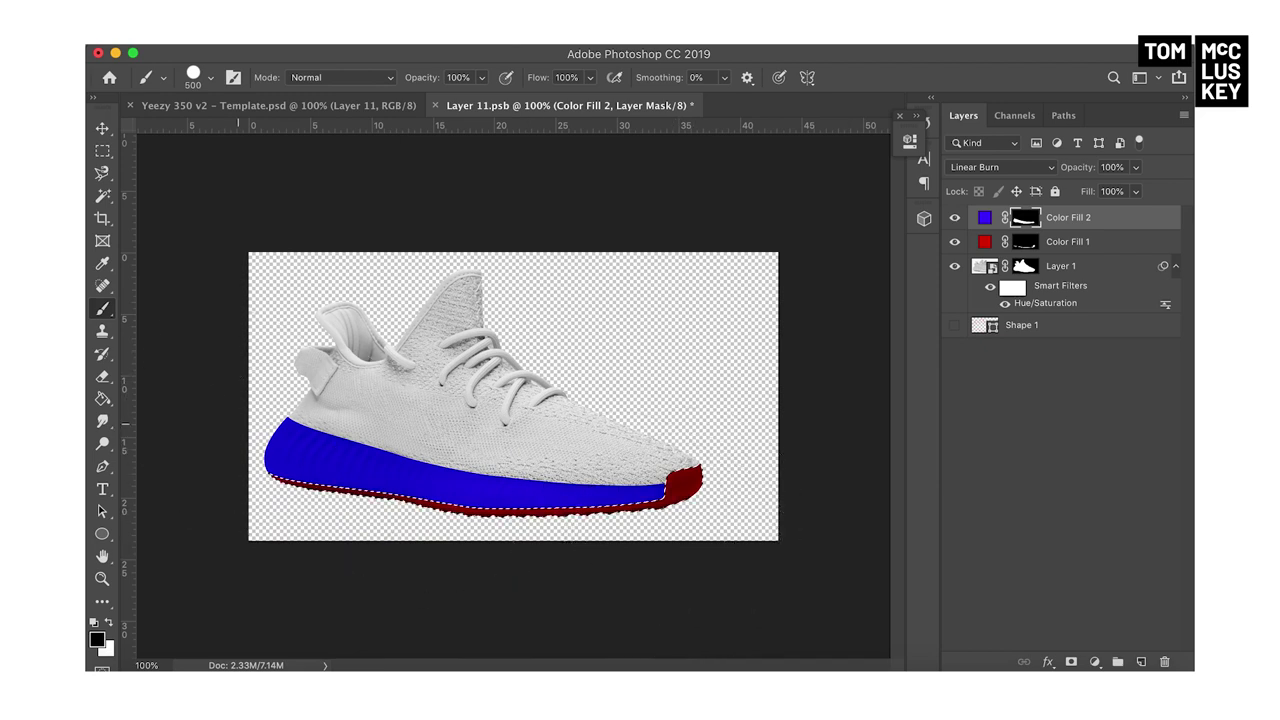
Step: Deselect, hide the Air Max CAMO group, and expand the Colours group
left_click(102, 150)
left_click(323, 201)
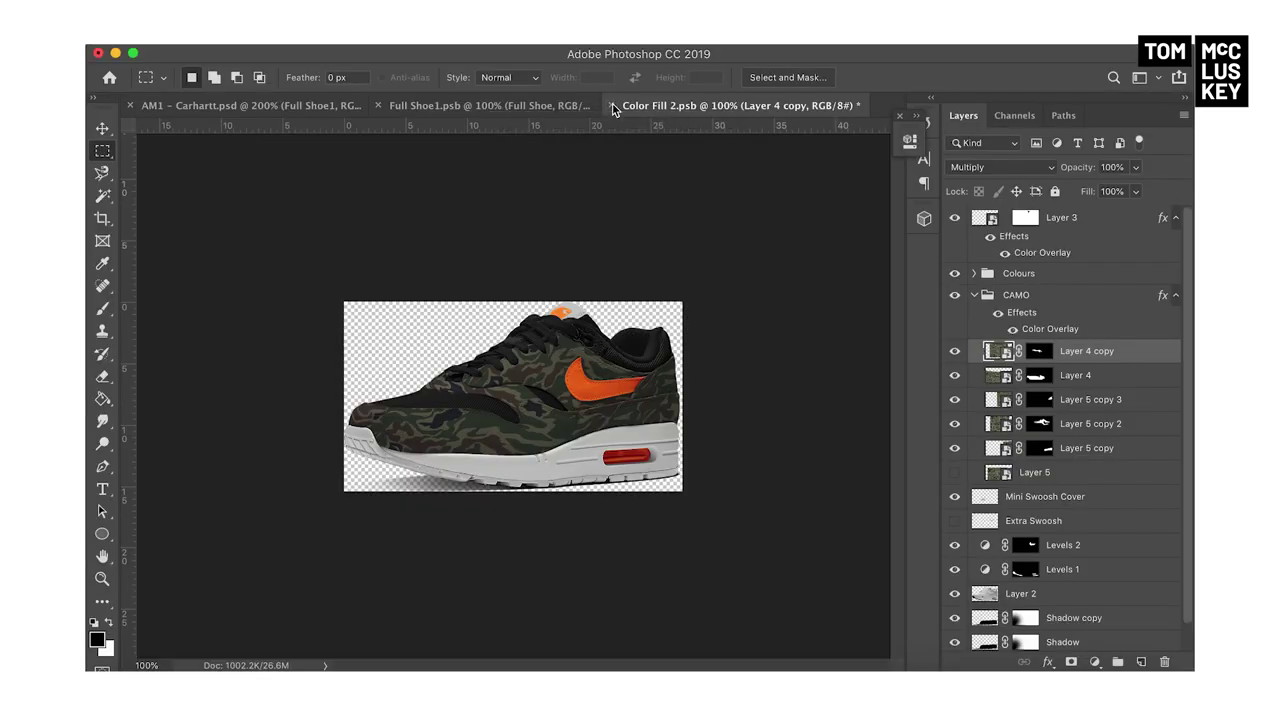
left_click(956, 298)
left_click(974, 273)
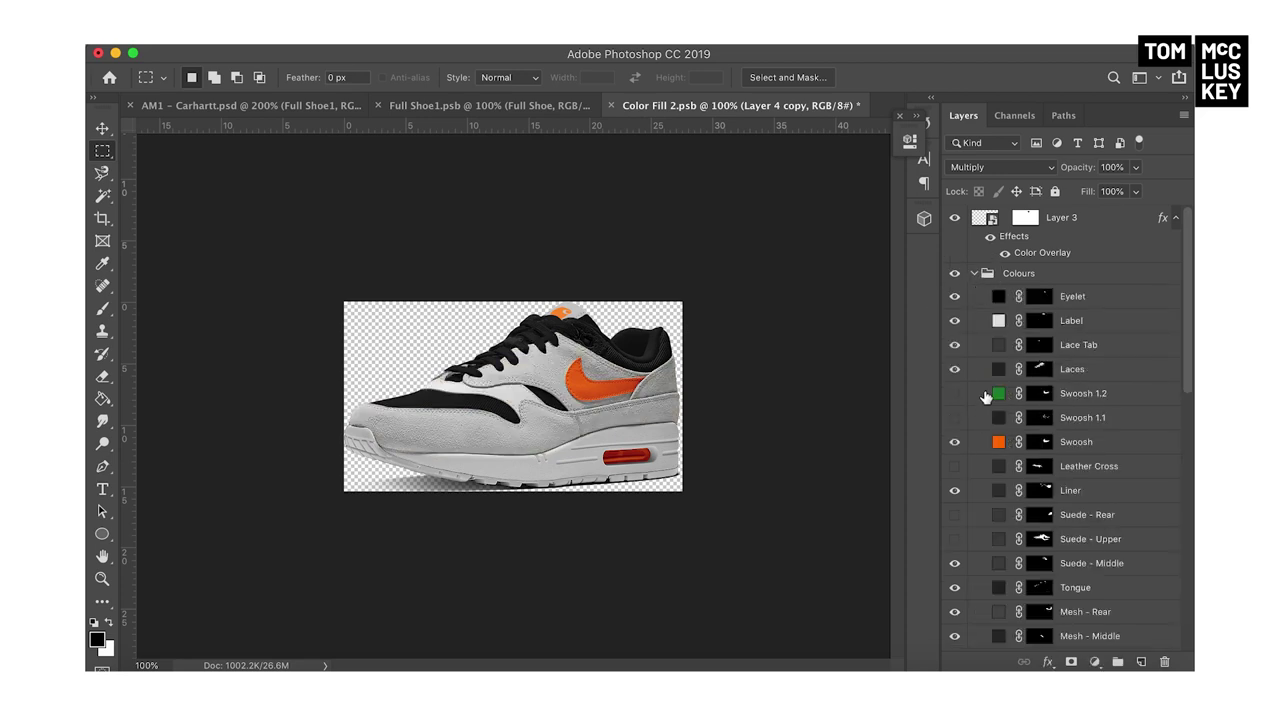
Step: Recolour the Swoosh fill light purple #a07dd5 in the Color Picker
double_click(998, 443)
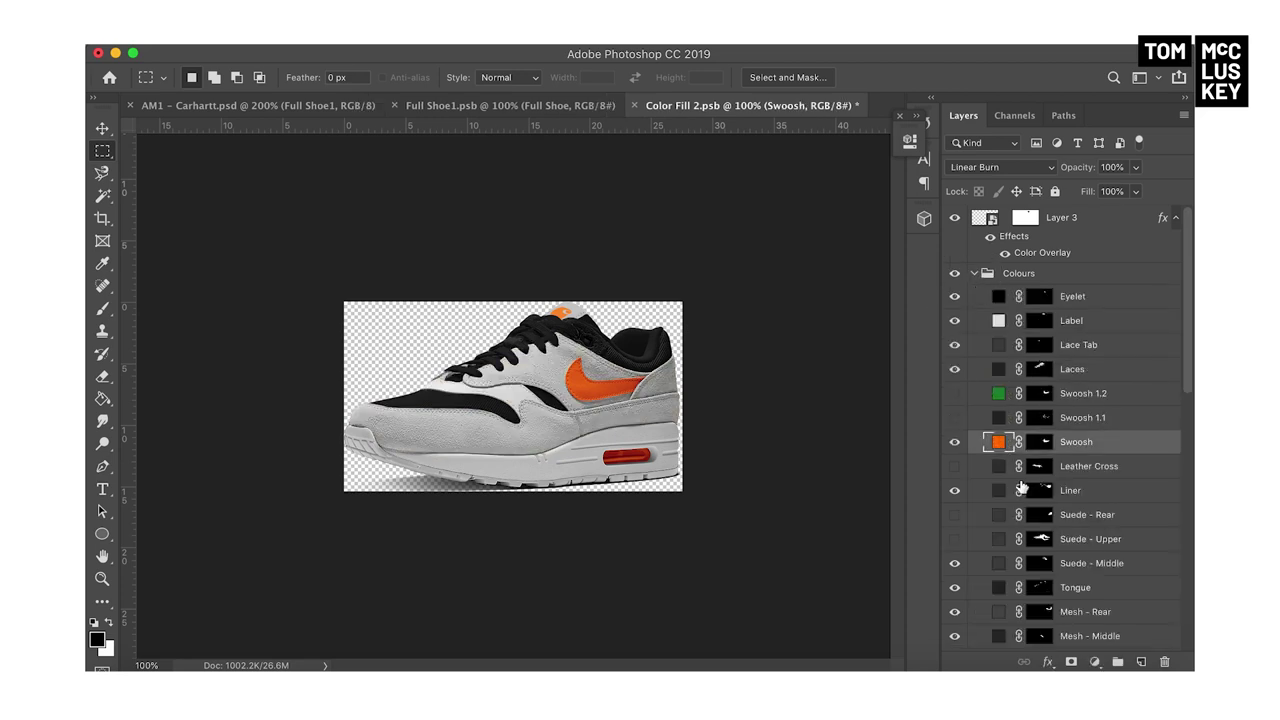
left_click_drag(920, 467, 883, 557)
left_click(986, 487)
left_click_drag(986, 487, 831, 428)
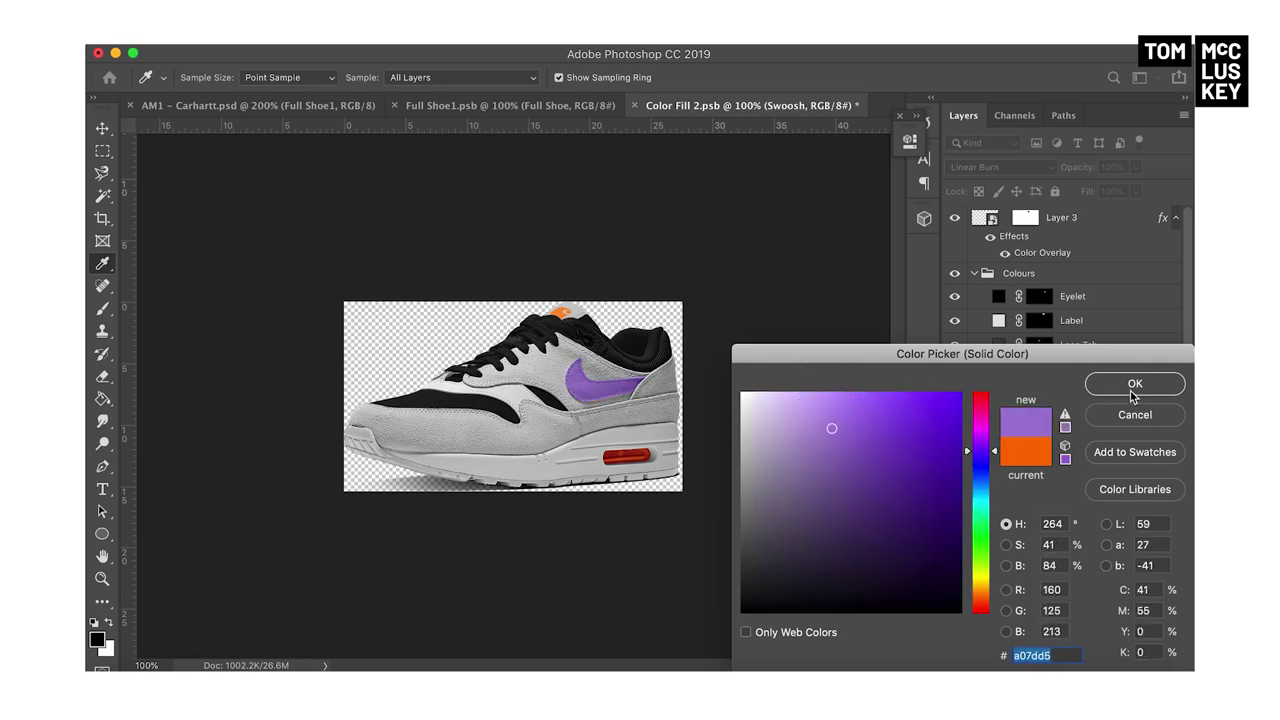